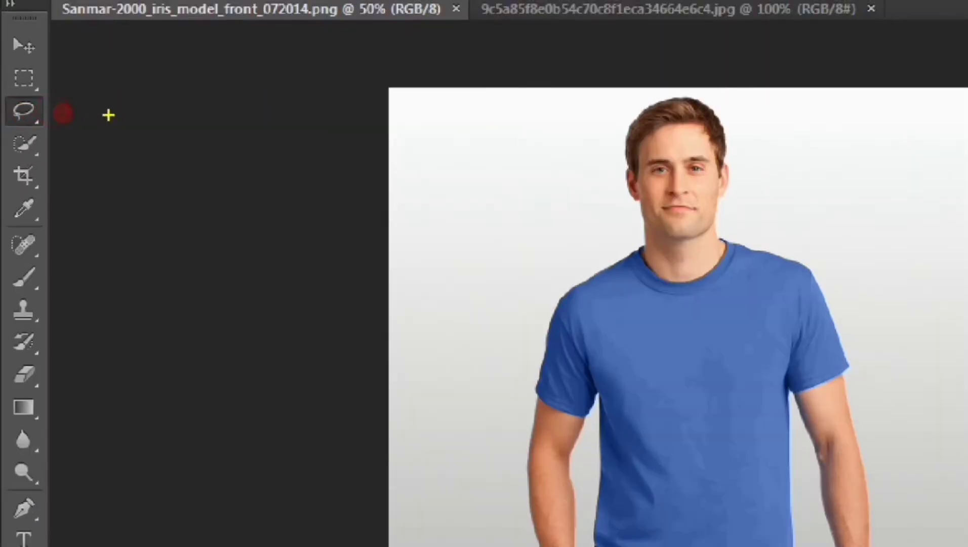
pyautogui.moveTo(108, 115)
pyautogui.mouseDown()
pyautogui.moveTo(60, 114)
pyautogui.moveTo(63, 105)
pyautogui.moveTo(54, 118)
pyautogui.moveTo(75, 128)
pyautogui.mouseUp()
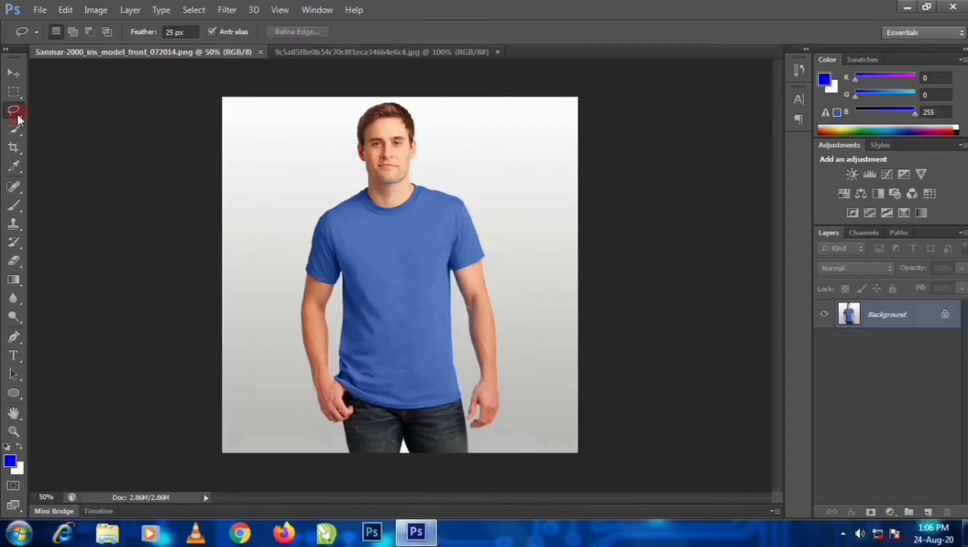
pyautogui.rightClick(15, 111)
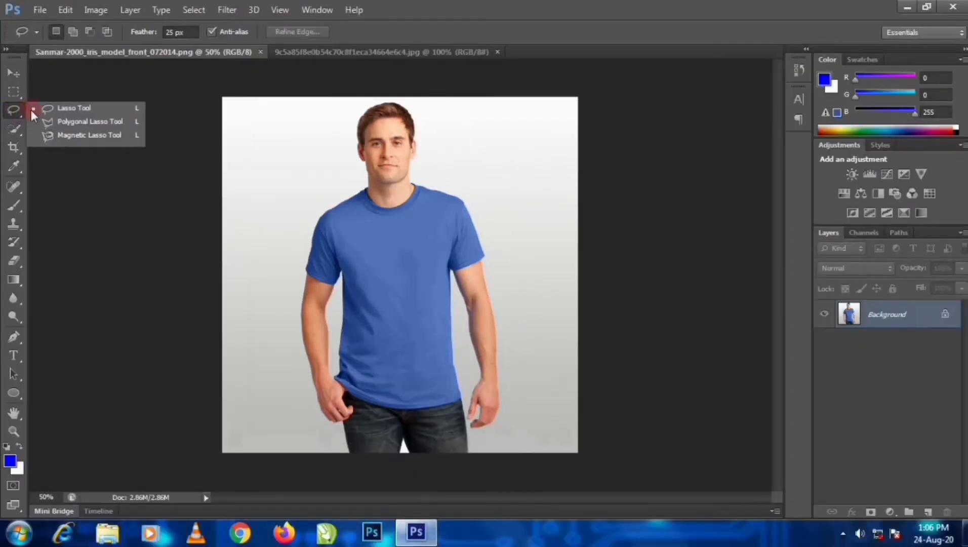
pyautogui.click(73, 109)
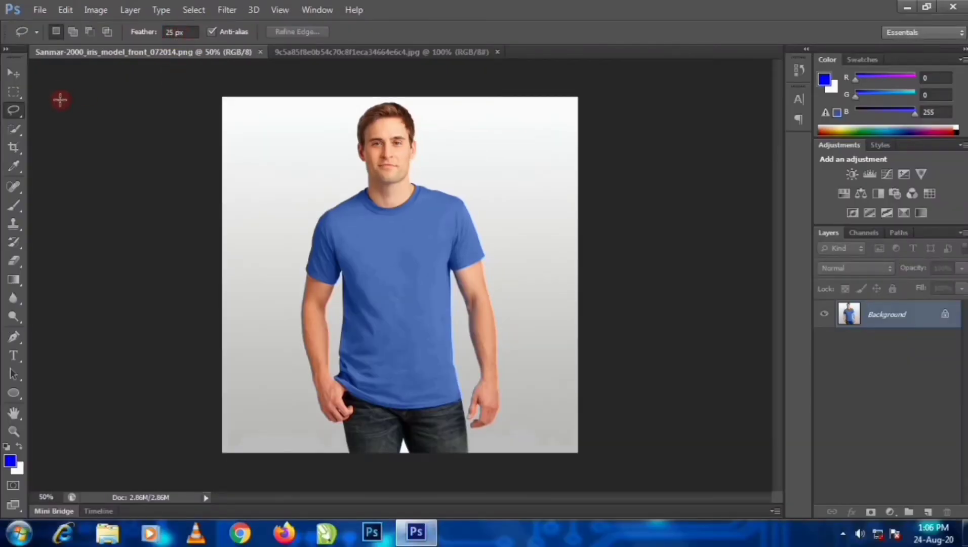
# Select the man's entire blue T-shirt with the Quick Selection tool in Add to selection mode
pyautogui.click(17, 129)
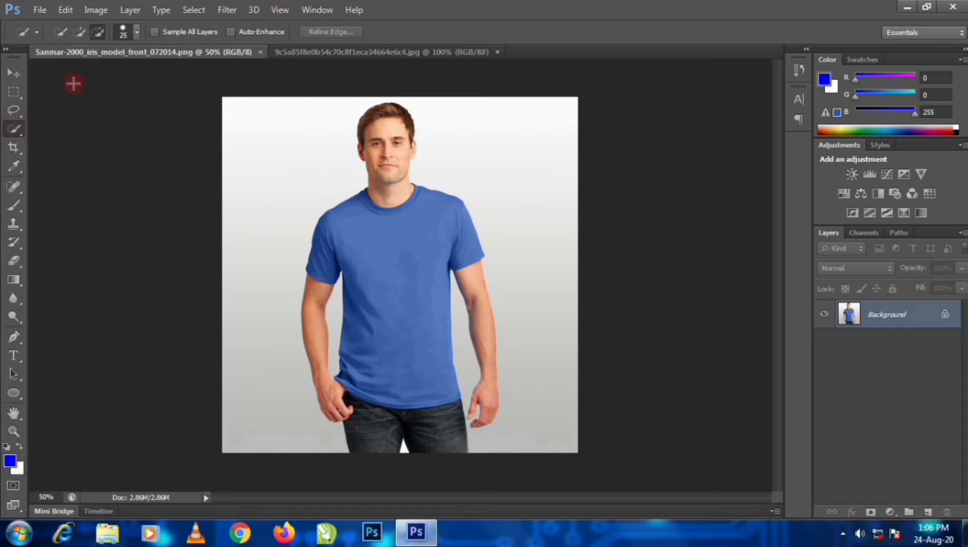
pyautogui.rightClick(15, 129)
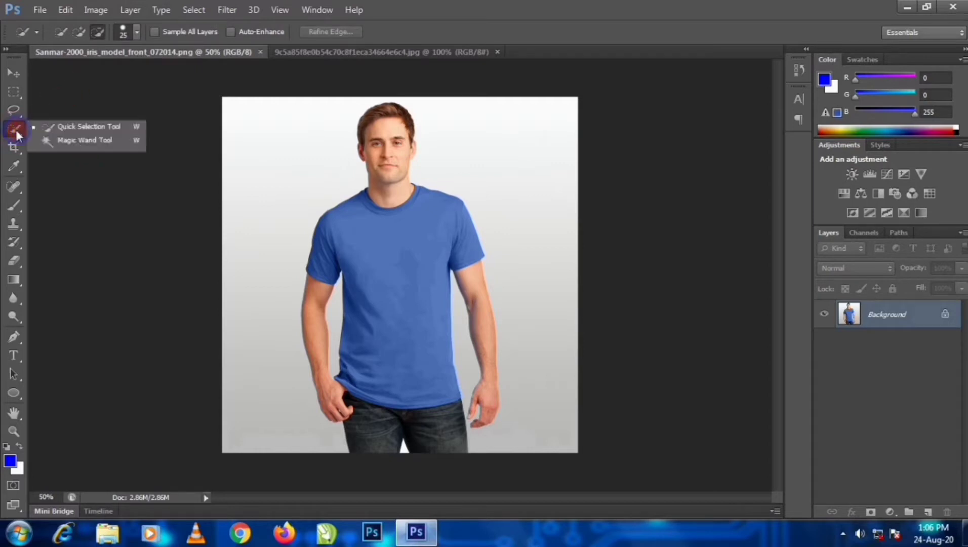
pyautogui.click(60, 126)
pyautogui.click(78, 32)
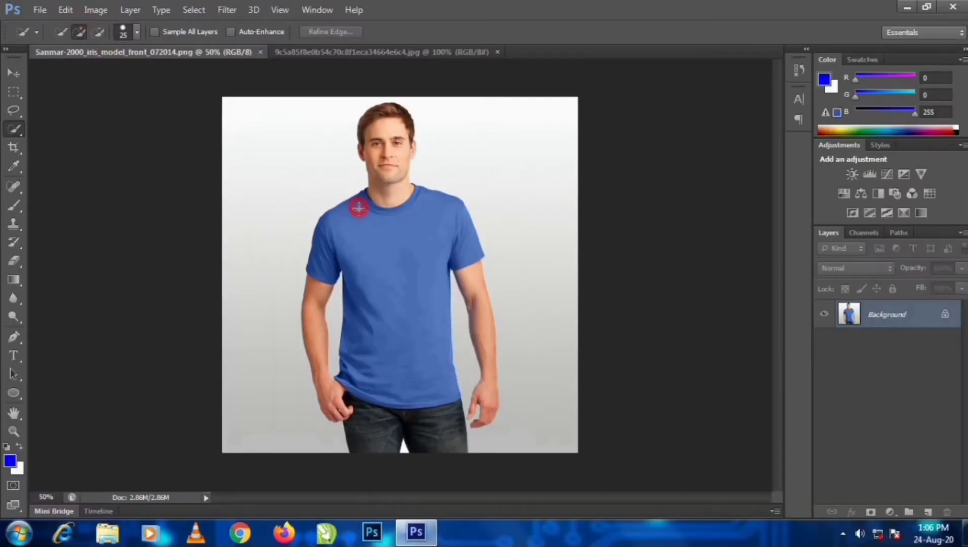
pyautogui.moveTo(358, 208)
pyautogui.mouseDown()
pyautogui.moveTo(404, 283)
pyautogui.moveTo(408, 311)
pyautogui.mouseUp()
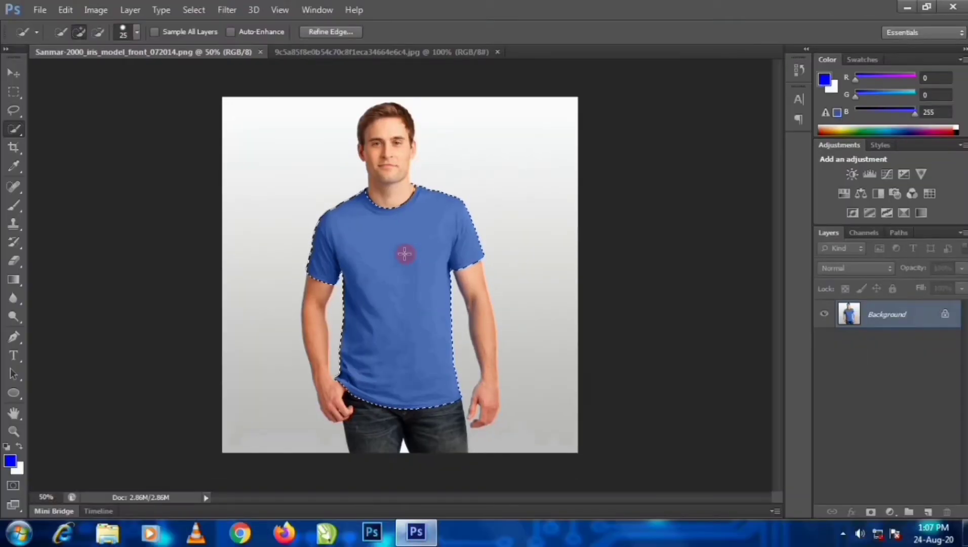
# Add a Hue/Saturation adjustment layer for the selected shirt with Hue -60, Saturation +48 and Lightness -10
pyautogui.hotkey('ctrl', '+')
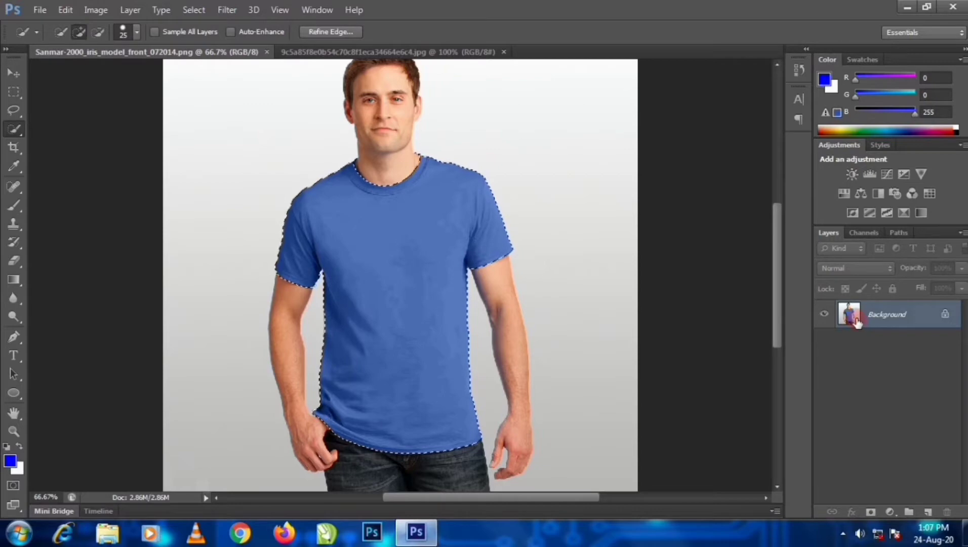
pyautogui.click(889, 511)
pyautogui.click(885, 341)
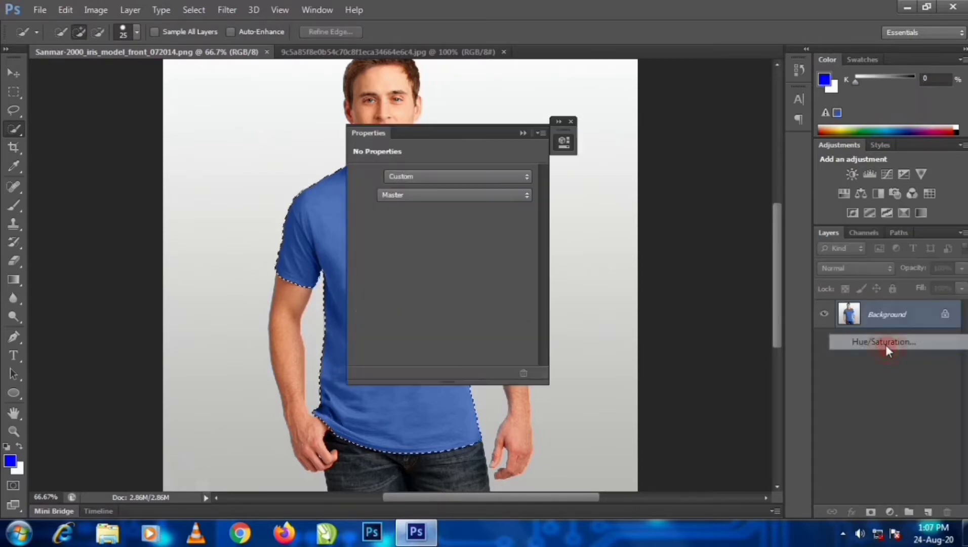
pyautogui.moveTo(463, 132); pyautogui.dragTo(653, 180)
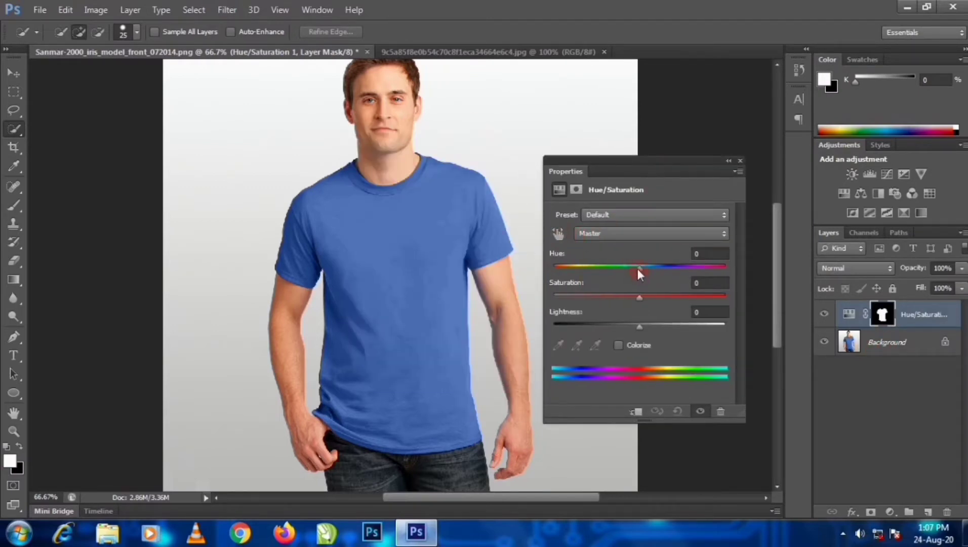
pyautogui.moveTo(638, 268); pyautogui.dragTo(595, 269)
pyautogui.moveTo(642, 295); pyautogui.dragTo(686, 298)
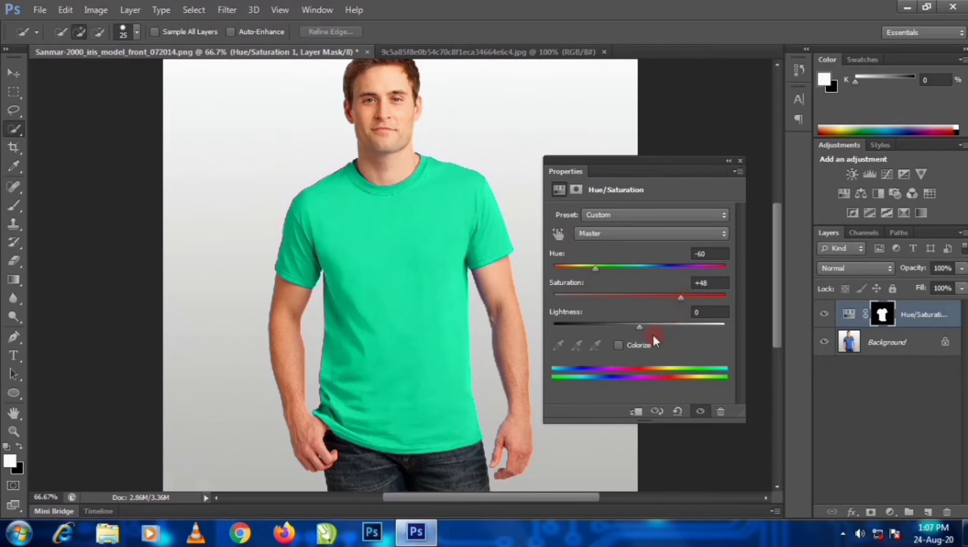
pyautogui.moveTo(644, 327); pyautogui.dragTo(632, 328)
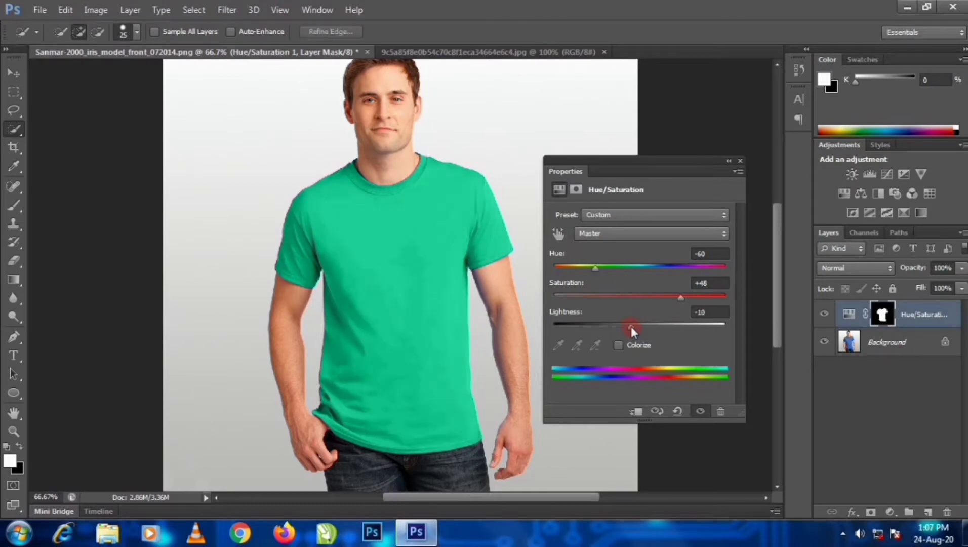
# Make the shirt a purer green by setting Hue to -93 and Lightness to -14, and close the adjustment properties
pyautogui.moveTo(596, 267)
pyautogui.mouseDown()
pyautogui.moveTo(564, 266)
pyautogui.moveTo(580, 266)
pyautogui.mouseUp()
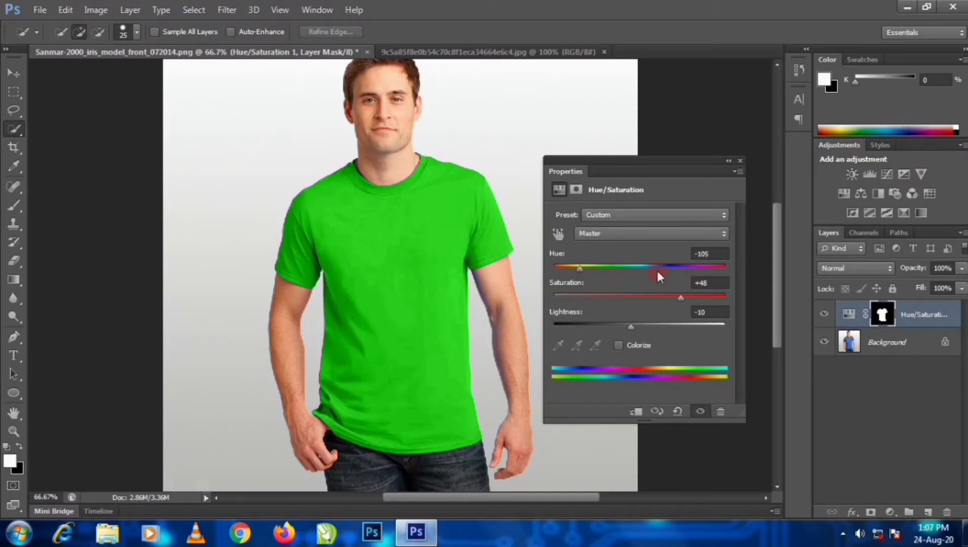
pyautogui.moveTo(577, 269)
pyautogui.mouseDown()
pyautogui.moveTo(713, 271)
pyautogui.moveTo(586, 277)
pyautogui.mouseUp()
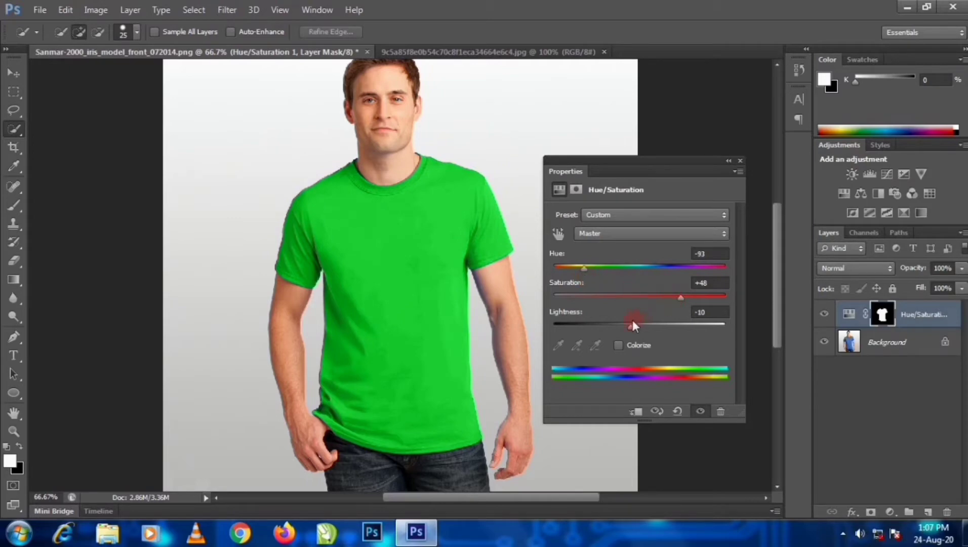
pyautogui.moveTo(628, 326); pyautogui.dragTo(627, 327)
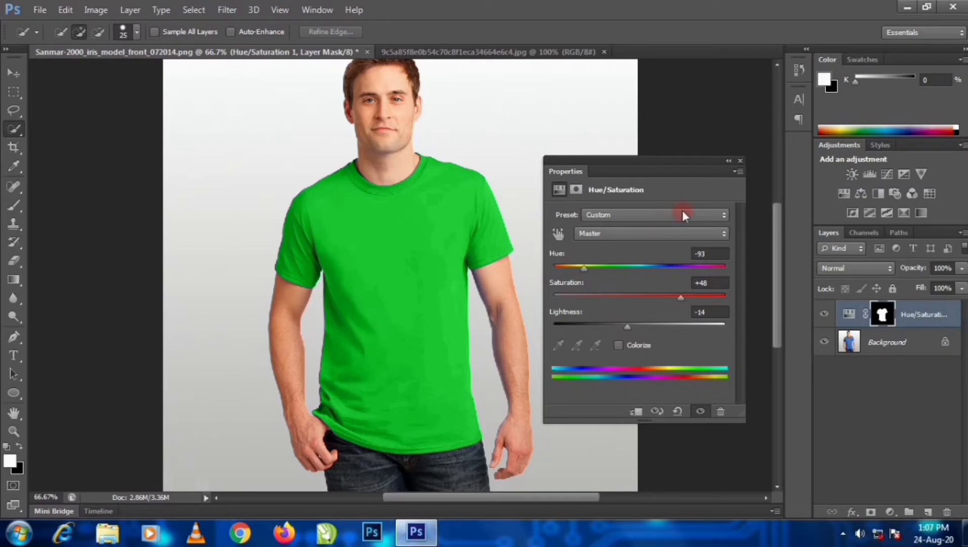
pyautogui.click(739, 161)
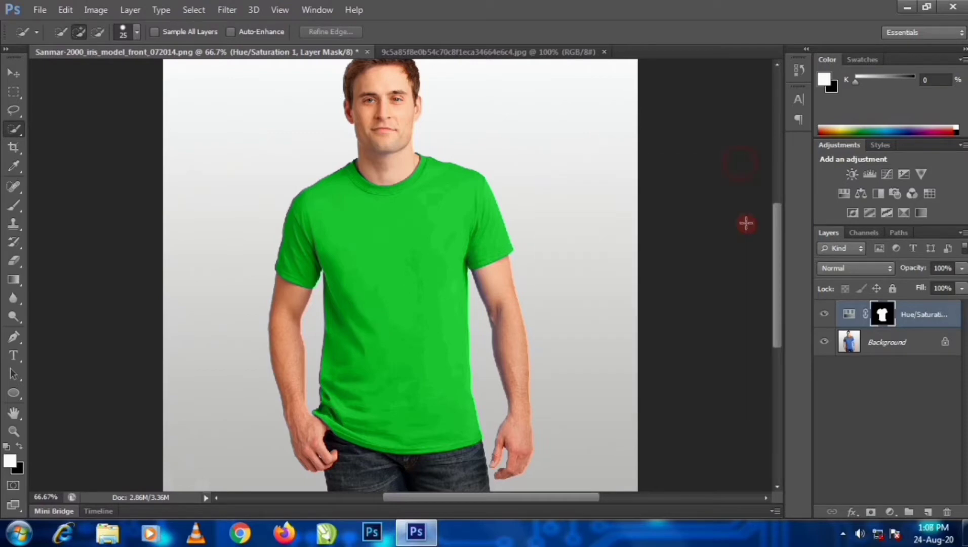
# Load the Hue/Saturation layer's shirt mask as a selection and add a Curves adjustment layer from it
pyautogui.hotkey('ctrl', '-')
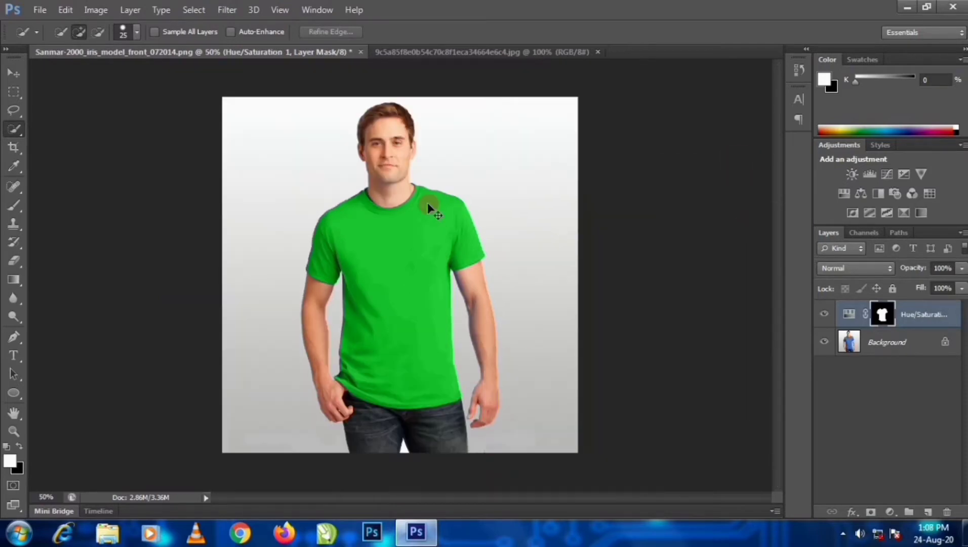
pyautogui.hotkey('ctrl', '+')
pyautogui.hotkey('ctrl', '+')
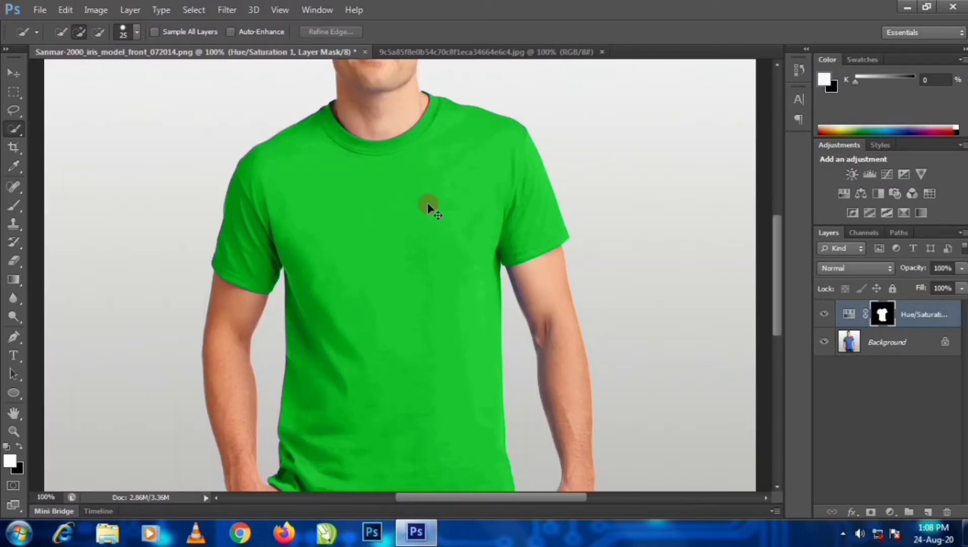
pyautogui.moveTo(434, 309); pyautogui.dragTo(441, 335)
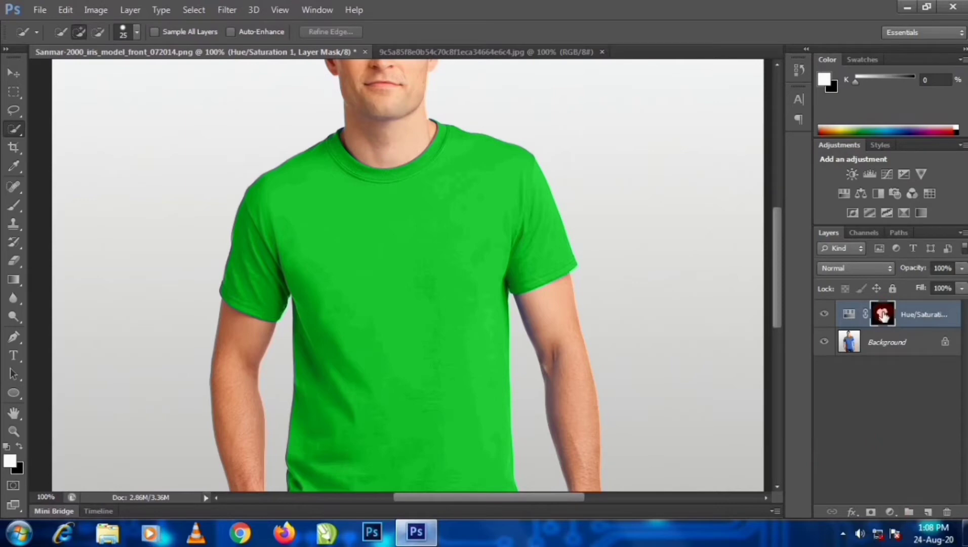
pyautogui.rightClick(883, 315)
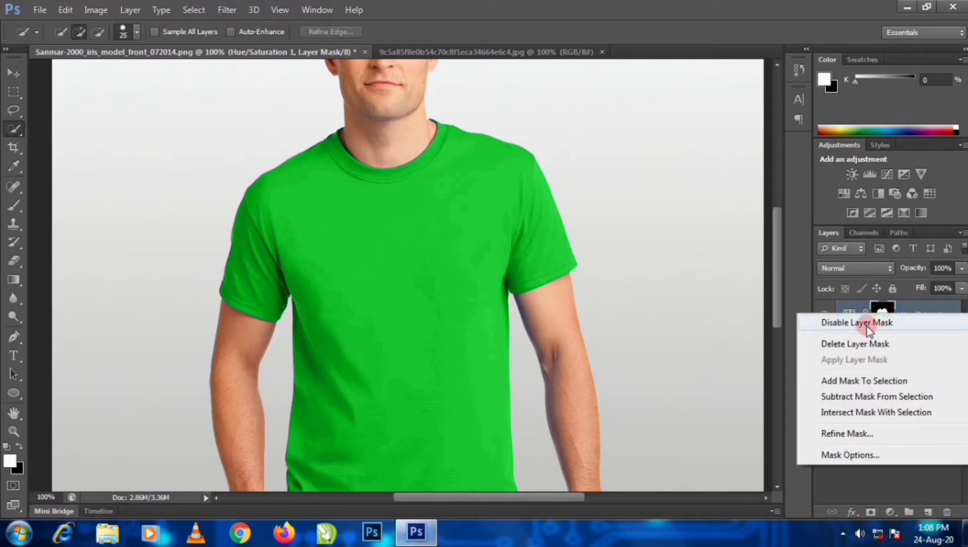
pyautogui.click(850, 383)
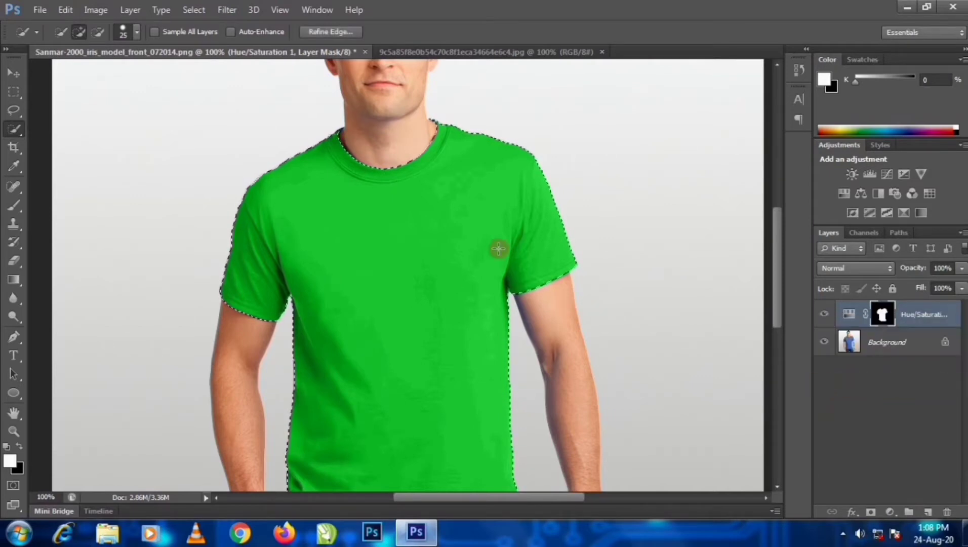
pyautogui.click(889, 512)
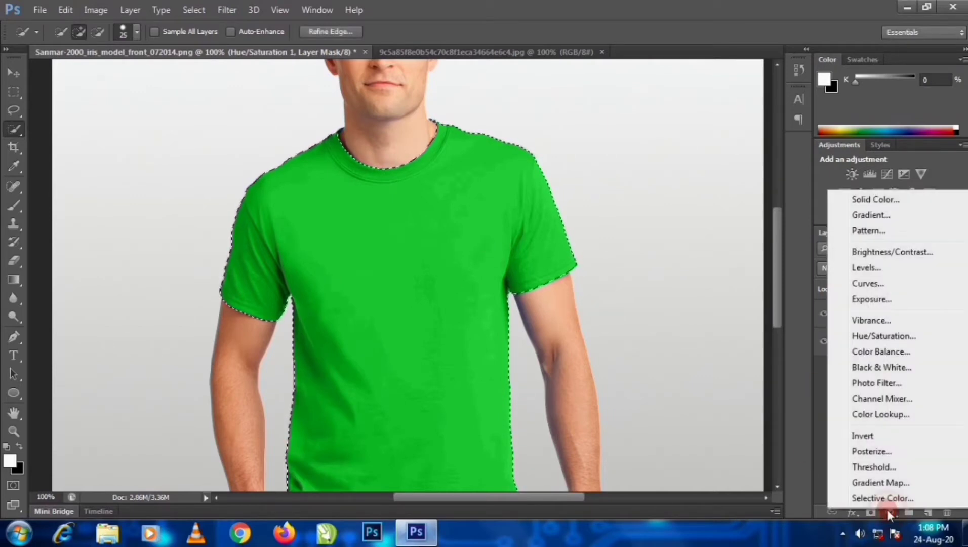
pyautogui.click(865, 284)
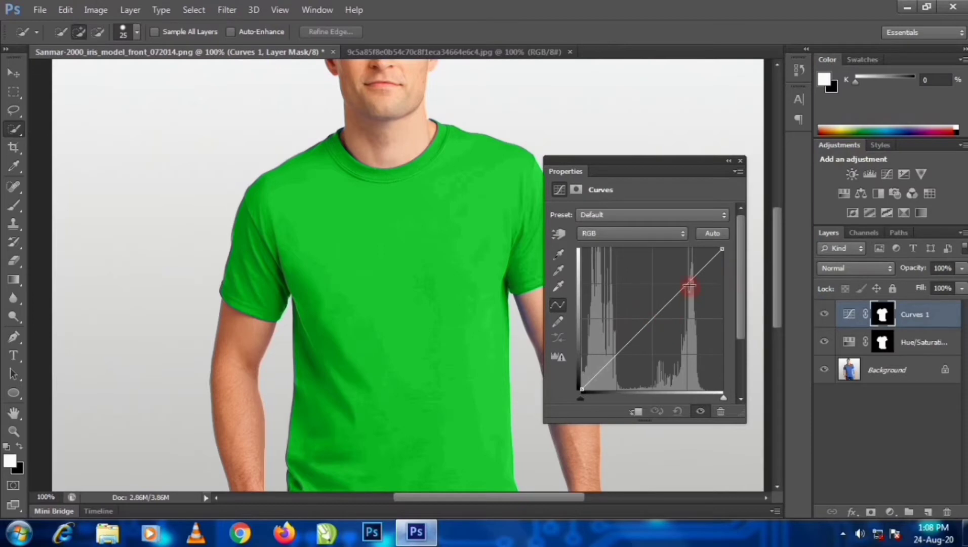
# Deepen the shirt's shading by lowering the RGB curve slightly in the highlights and down to black in the shadows, and close the curve properties
pyautogui.moveTo(691, 279); pyautogui.dragTo(691, 285)
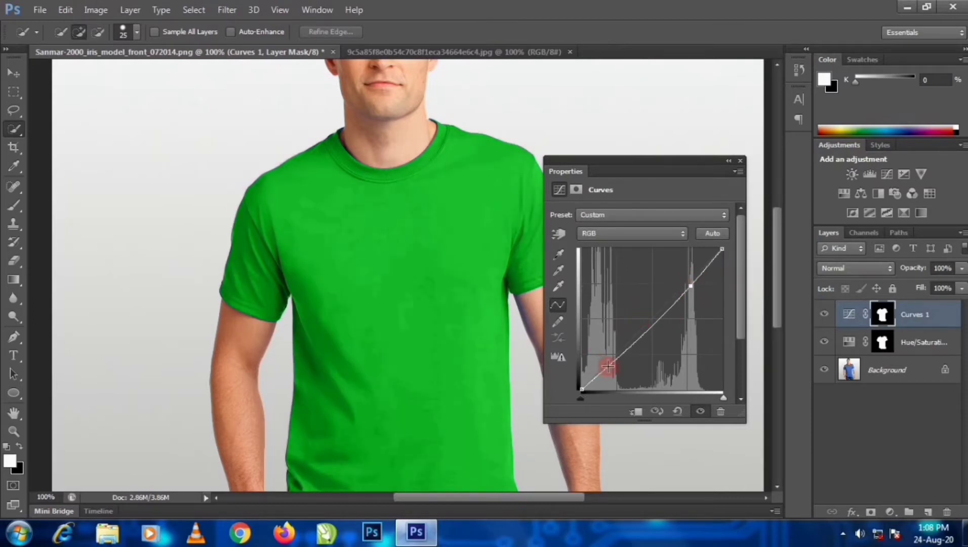
pyautogui.moveTo(607, 366); pyautogui.dragTo(613, 388)
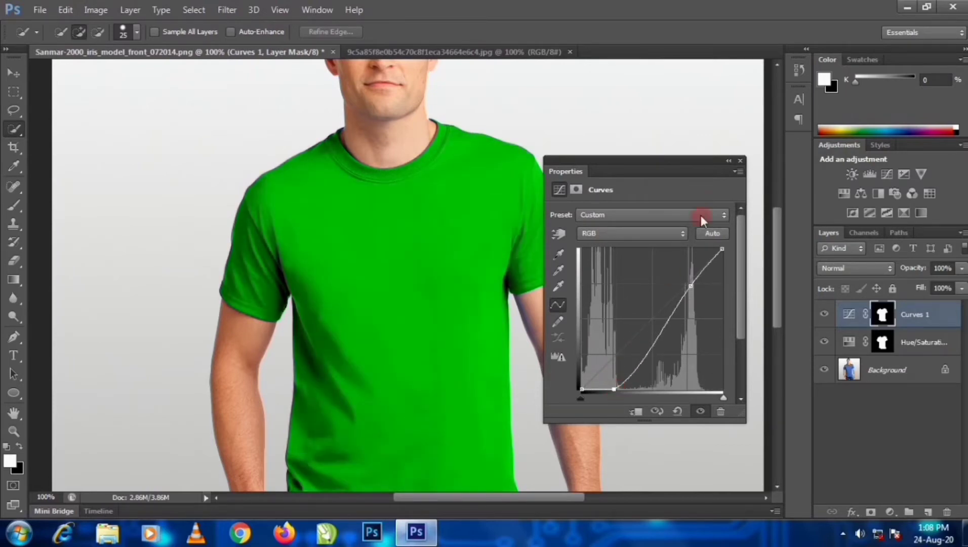
pyautogui.click(740, 162)
pyautogui.hotkey('ctrl', '-')
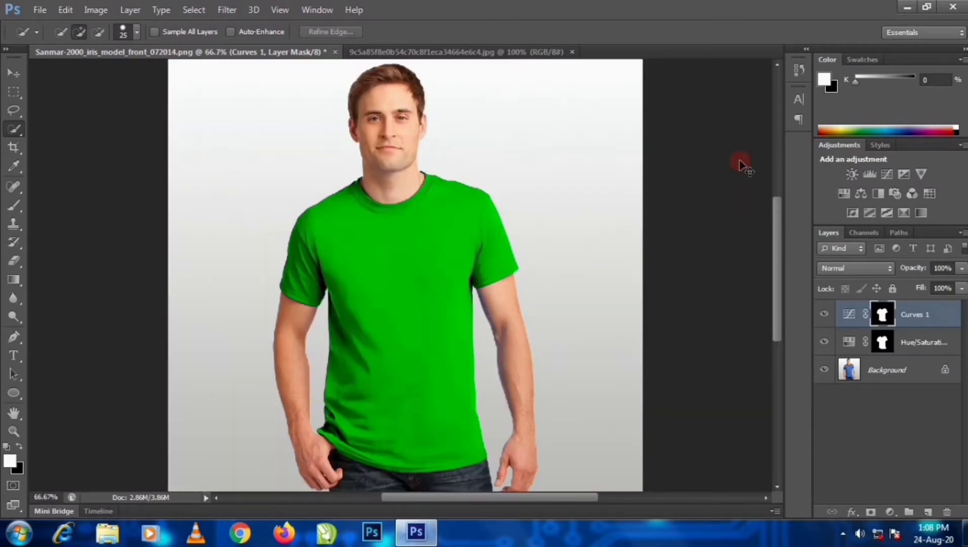
pyautogui.hotkey('ctrl', '-')
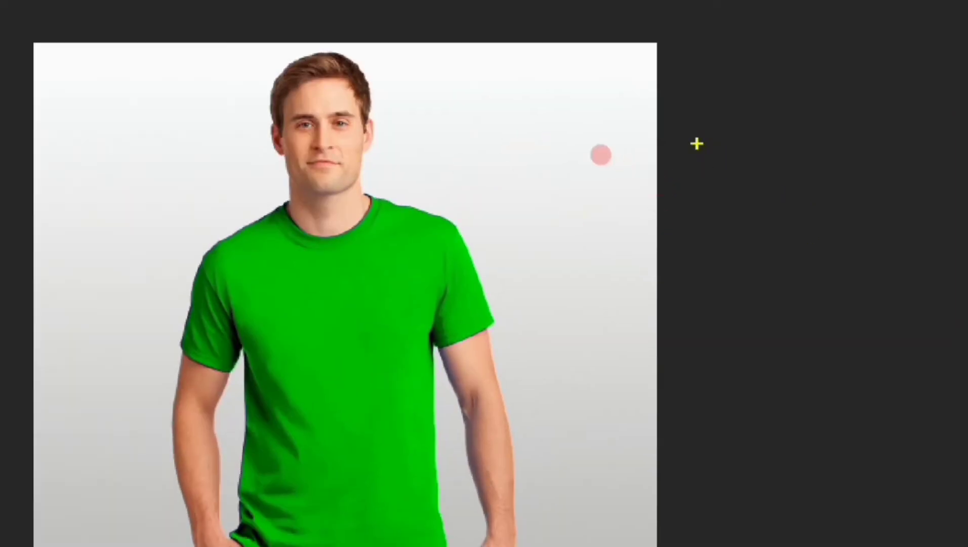
pyautogui.moveTo(697, 143); pyautogui.dragTo(699, 196)
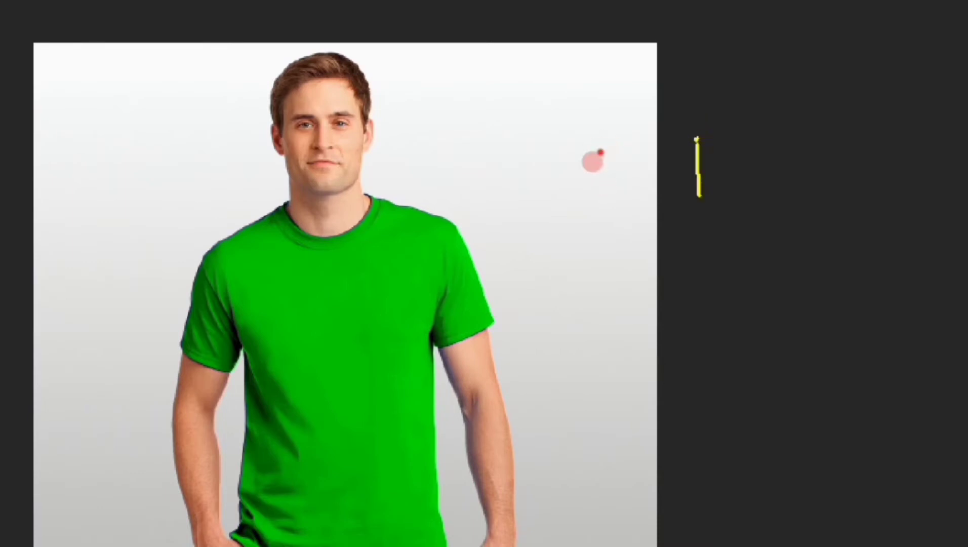
pyautogui.moveTo(697, 136); pyautogui.dragTo(675, 166)
pyautogui.moveTo(734, 130)
pyautogui.mouseDown()
pyautogui.moveTo(719, 195)
pyautogui.moveTo(742, 130)
pyautogui.moveTo(762, 155)
pyautogui.moveTo(800, 140)
pyautogui.moveTo(783, 121)
pyautogui.mouseUp()
pyautogui.moveTo(901, 105)
pyautogui.mouseDown()
pyautogui.moveTo(858, 157)
pyautogui.moveTo(846, 198)
pyautogui.mouseUp()
pyautogui.moveTo(850, 91)
pyautogui.mouseDown()
pyautogui.moveTo(847, 125)
pyautogui.moveTo(847, 92)
pyautogui.mouseUp()
pyautogui.moveTo(879, 173); pyautogui.dragTo(881, 173)
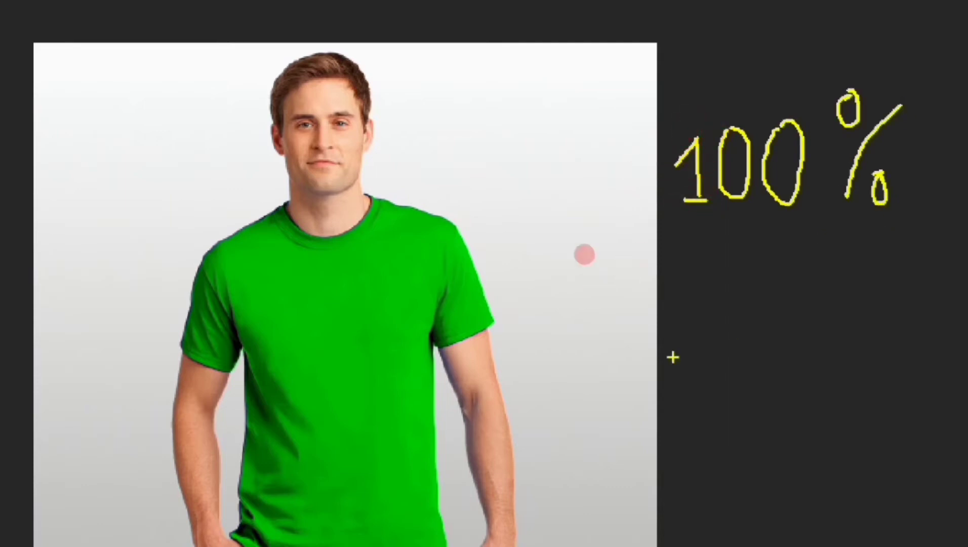
pyautogui.moveTo(676, 279)
pyautogui.mouseDown()
pyautogui.moveTo(710, 287)
pyautogui.moveTo(742, 266)
pyautogui.mouseUp()
pyautogui.moveTo(771, 267); pyautogui.dragTo(762, 319)
pyautogui.moveTo(772, 256)
pyautogui.mouseDown()
pyautogui.moveTo(811, 318)
pyautogui.moveTo(821, 308)
pyautogui.mouseUp()
pyautogui.moveTo(815, 247); pyautogui.dragTo(823, 316)
pyautogui.moveTo(840, 259); pyautogui.dragTo(846, 303)
pyautogui.moveTo(867, 241); pyautogui.dragTo(882, 303)
pyautogui.moveTo(868, 312)
pyautogui.mouseDown()
pyautogui.moveTo(889, 313)
pyautogui.moveTo(889, 292)
pyautogui.mouseUp()
pyautogui.moveTo(852, 243)
pyautogui.mouseDown()
pyautogui.moveTo(878, 239)
pyautogui.moveTo(908, 298)
pyautogui.mouseUp()
pyautogui.moveTo(892, 238)
pyautogui.mouseDown()
pyautogui.moveTo(929, 281)
pyautogui.moveTo(915, 228)
pyautogui.moveTo(943, 282)
pyautogui.moveTo(956, 244)
pyautogui.moveTo(961, 286)
pyautogui.mouseUp()
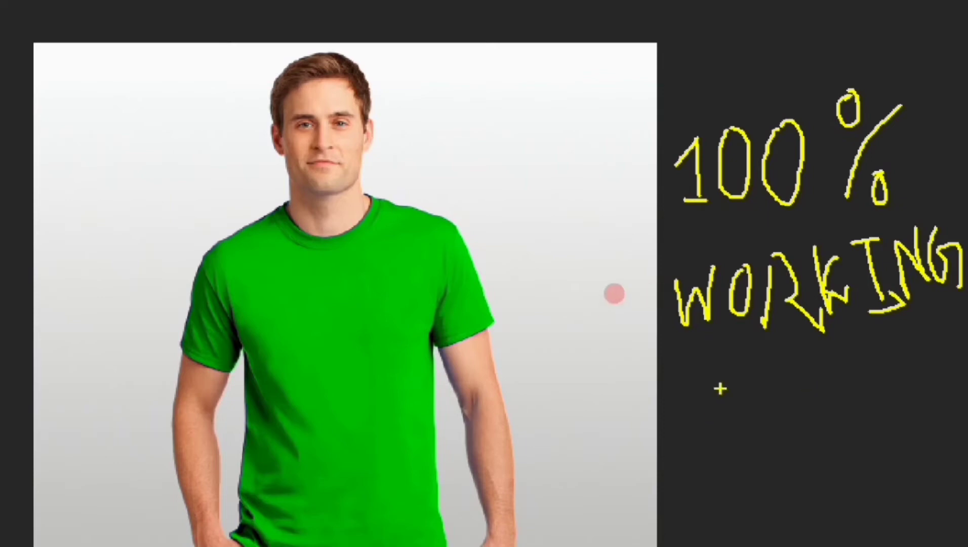
pyautogui.moveTo(719, 389)
pyautogui.mouseDown()
pyautogui.moveTo(823, 390)
pyautogui.moveTo(856, 370)
pyautogui.mouseUp()
pyautogui.moveTo(797, 391)
pyautogui.mouseDown()
pyautogui.moveTo(814, 418)
pyautogui.moveTo(944, 386)
pyautogui.mouseUp()
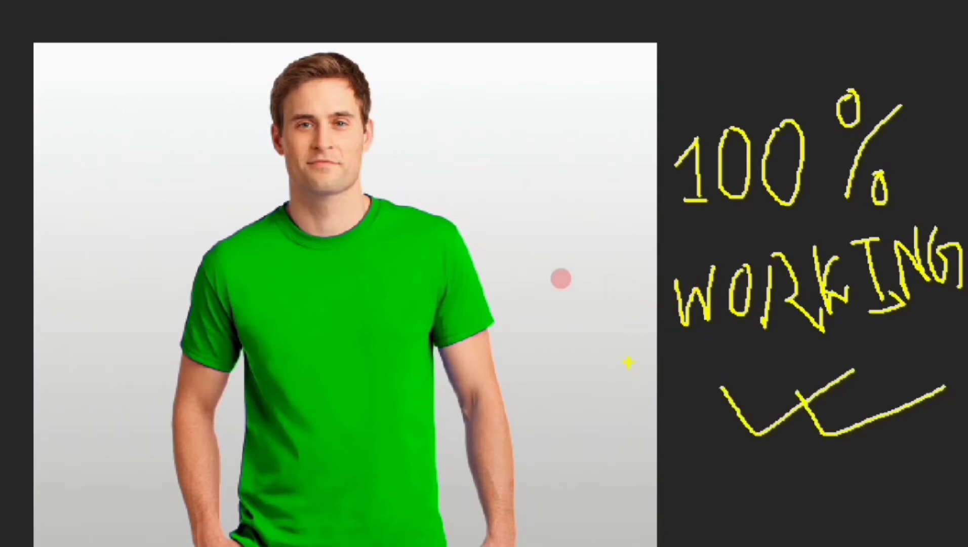
pyautogui.press('Escape')
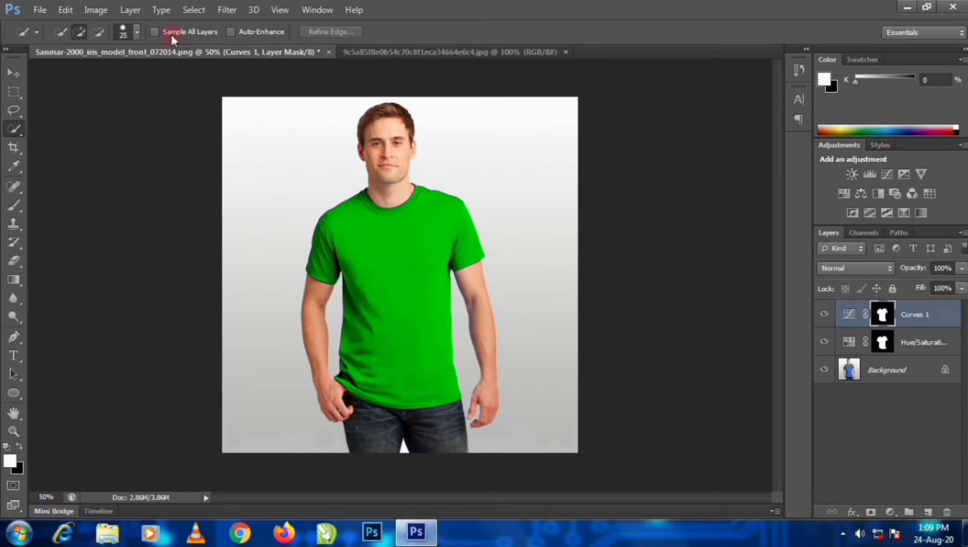
# Merge the visible layers of the T-shirt image and switch to the open image of the woman in the striped polo shirt
pyautogui.click(131, 11)
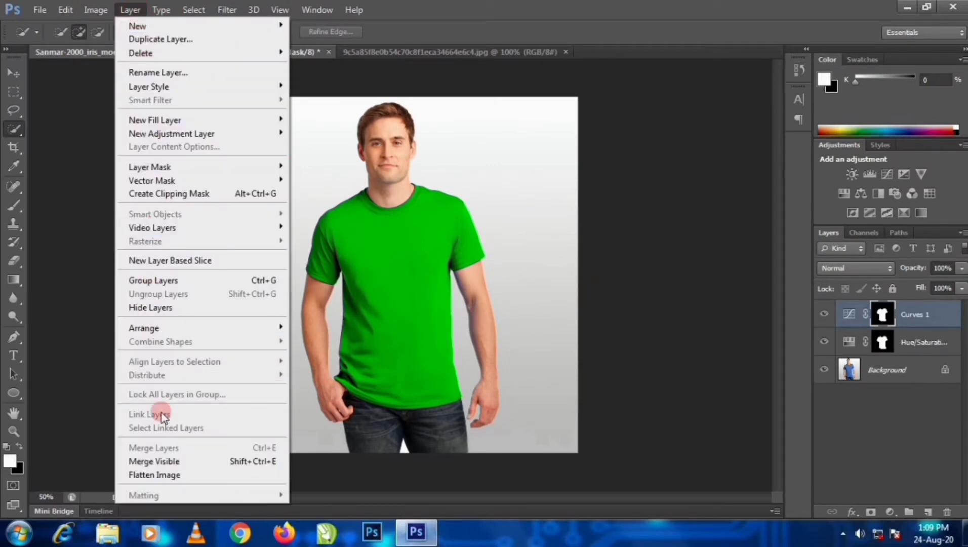
pyautogui.click(174, 462)
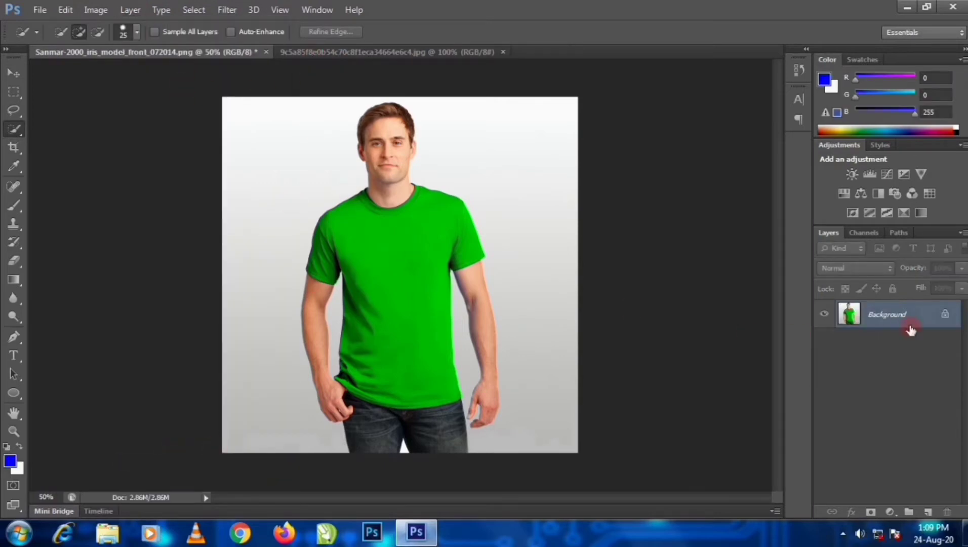
pyautogui.click(373, 55)
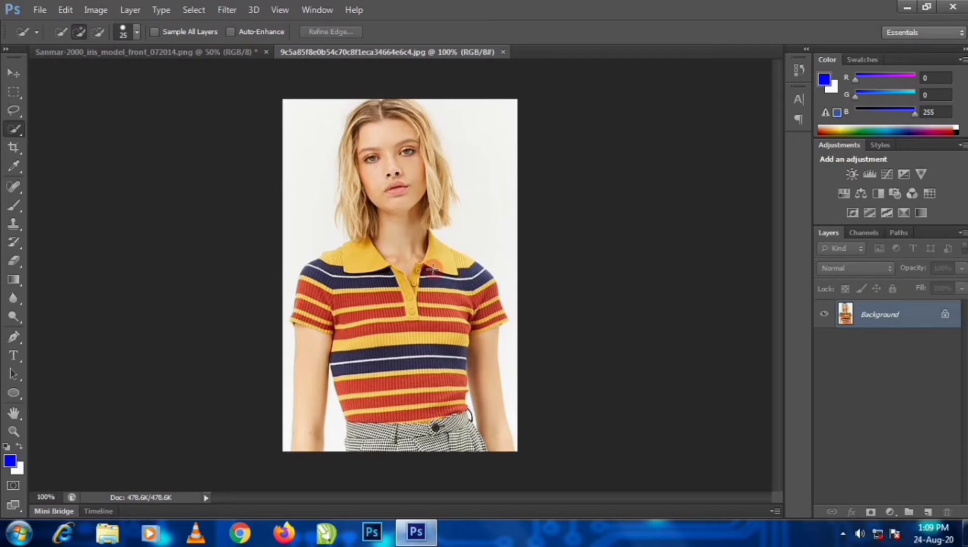
# Trace the striped shirt's waist hem with the Pen tool in Path mode, from near the trouser button to the hem's left corner
pyautogui.click(16, 337)
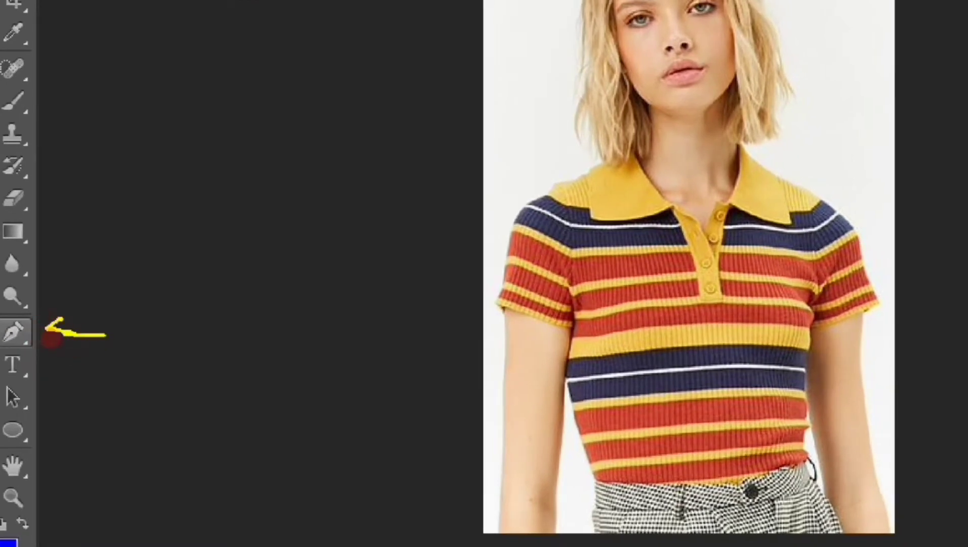
pyautogui.press('Escape')
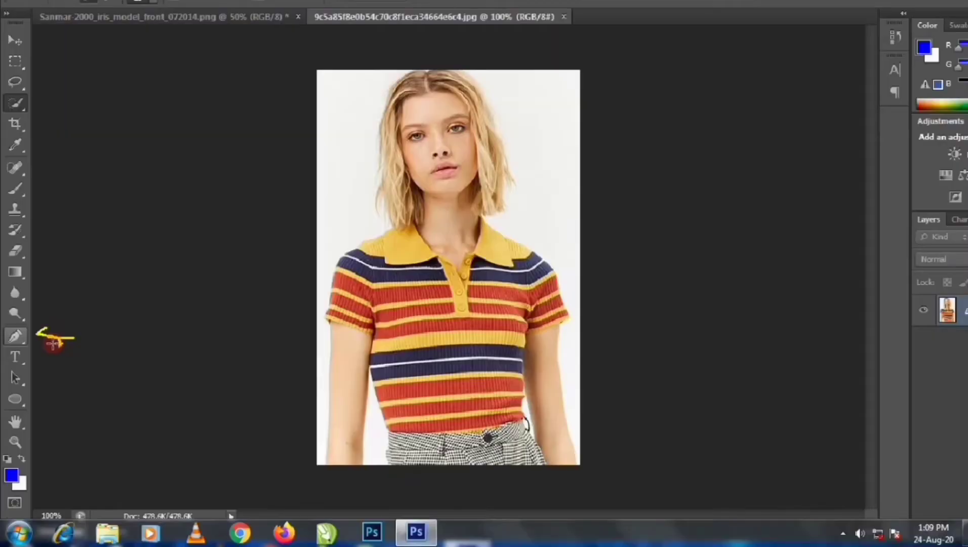
pyautogui.click(16, 339)
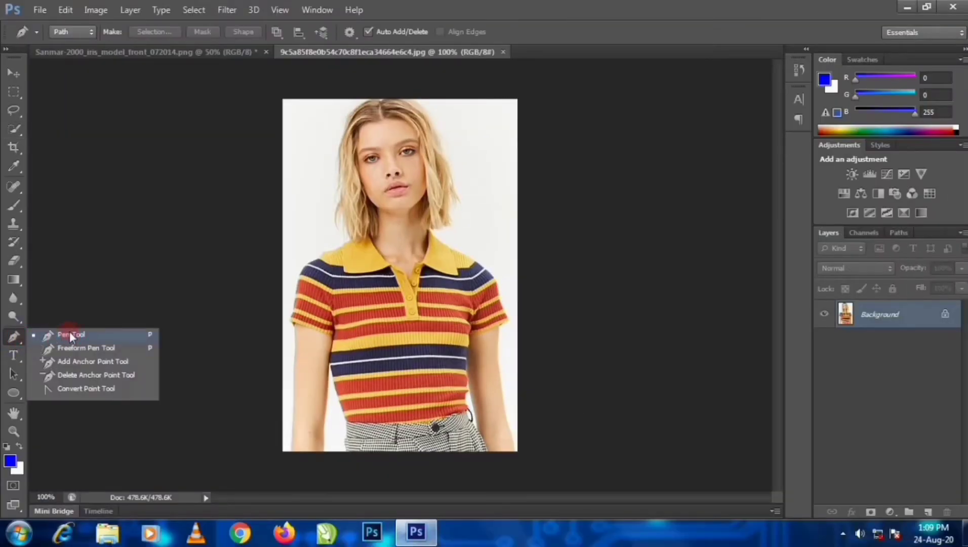
pyautogui.click(71, 335)
pyautogui.click(330, 337)
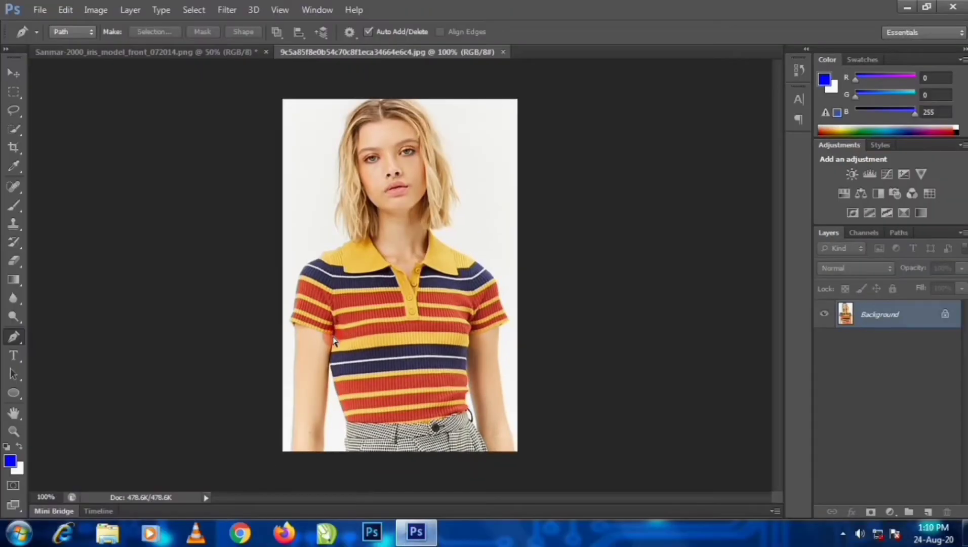
pyautogui.hotkey('ctrl', '+')
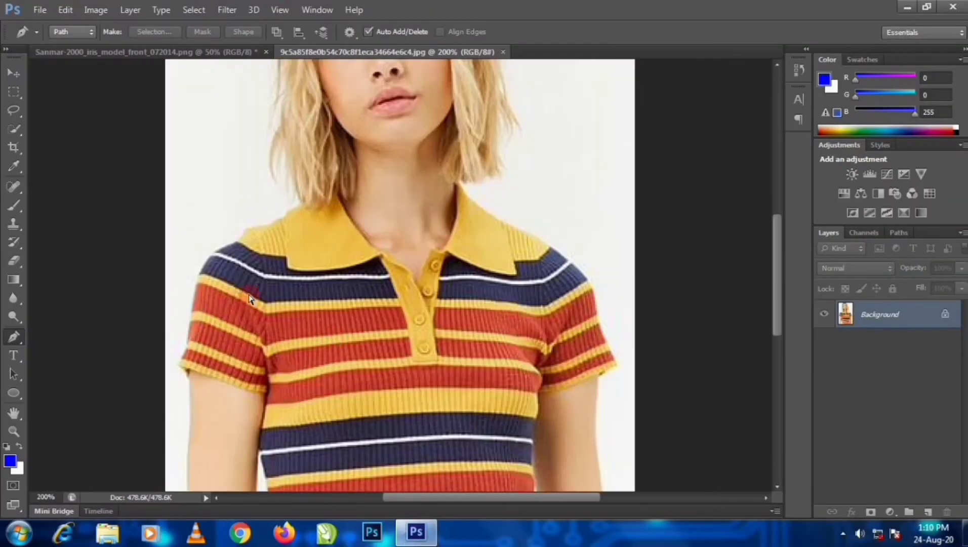
pyautogui.hotkey('ctrl', '+')
pyautogui.moveTo(253, 317); pyautogui.dragTo(296, 151)
pyautogui.moveTo(335, 294); pyautogui.dragTo(303, 222)
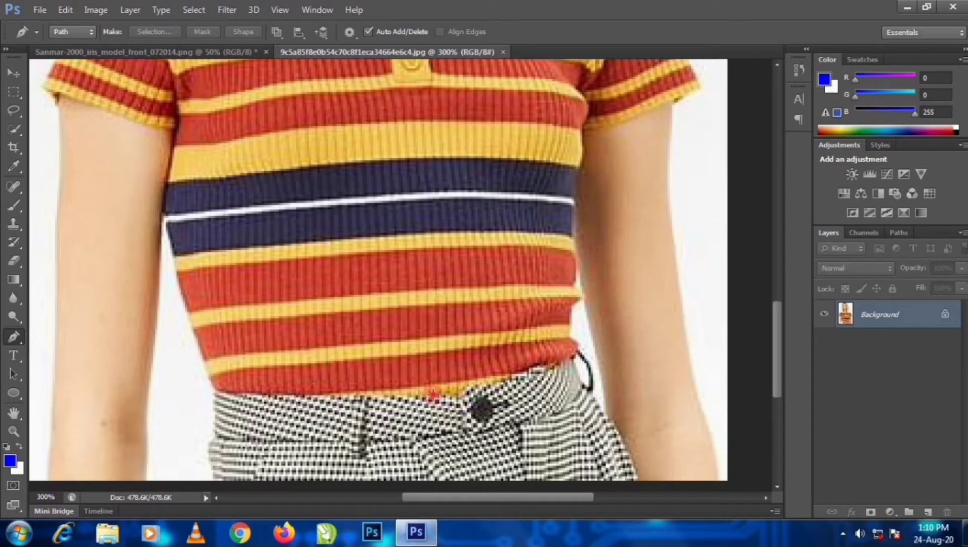
pyautogui.click(432, 395)
pyautogui.click(393, 395)
pyautogui.click(376, 395)
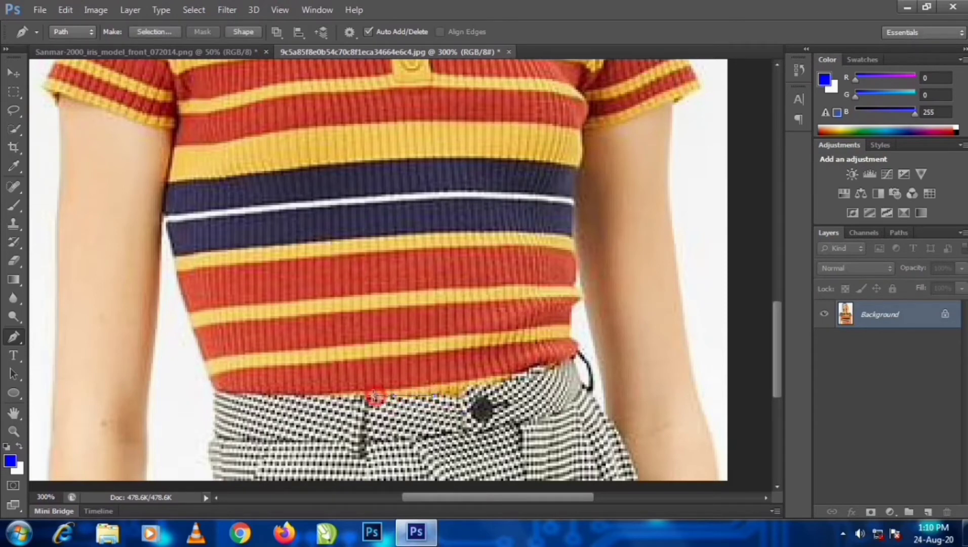
pyautogui.click(358, 395)
pyautogui.click(338, 396)
pyautogui.click(319, 396)
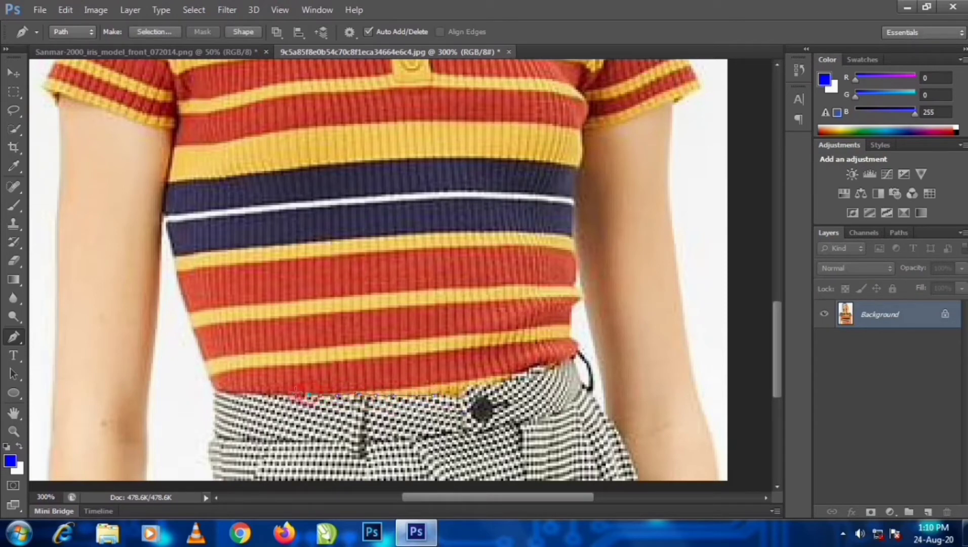
pyautogui.click(300, 395)
pyautogui.click(279, 395)
pyautogui.click(253, 394)
pyautogui.click(238, 393)
pyautogui.click(225, 393)
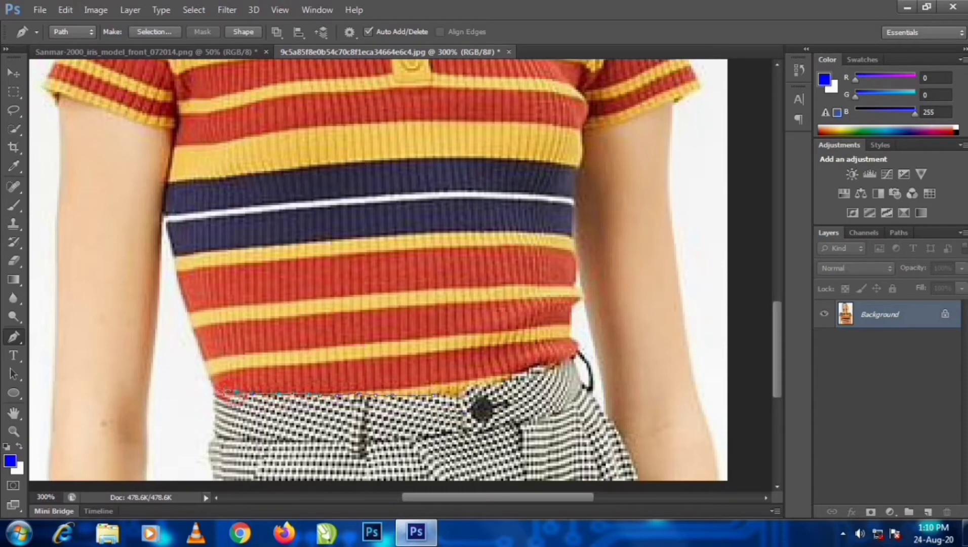
pyautogui.click(213, 392)
# Continue the path up the shirt's left side edge from the hem corner to the armpit
pyautogui.click(207, 379)
pyautogui.click(201, 357)
pyautogui.click(199, 344)
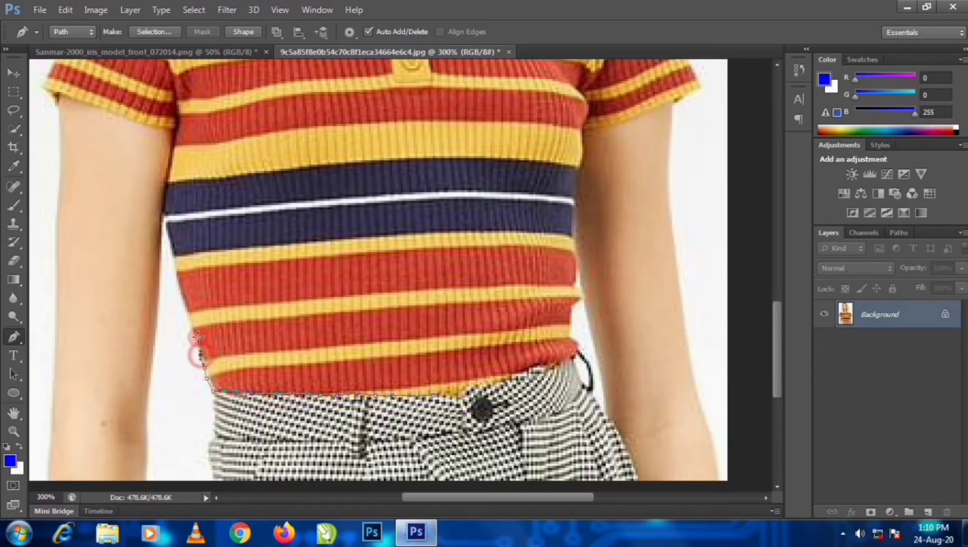
pyautogui.click(193, 324)
pyautogui.click(185, 298)
pyautogui.click(181, 276)
pyautogui.click(174, 261)
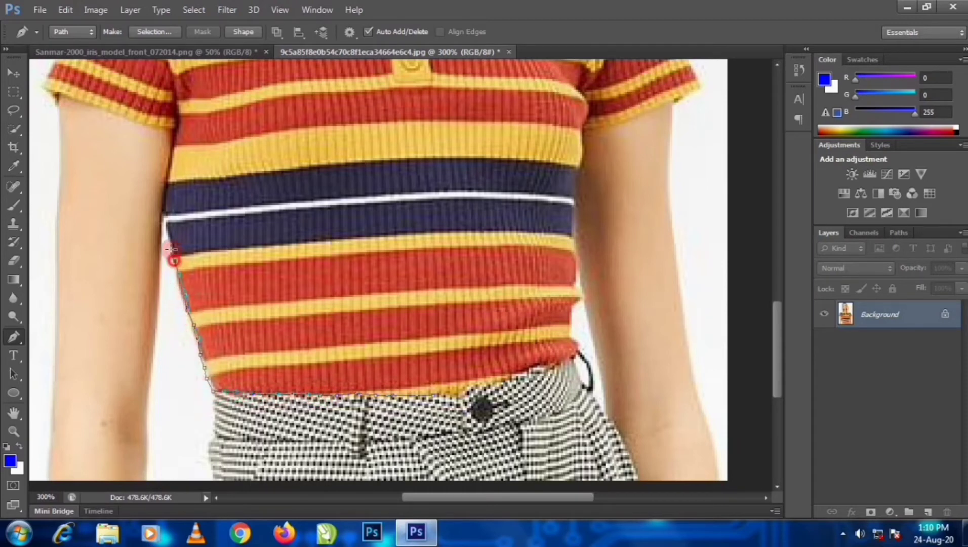
pyautogui.click(166, 228)
pyautogui.click(161, 211)
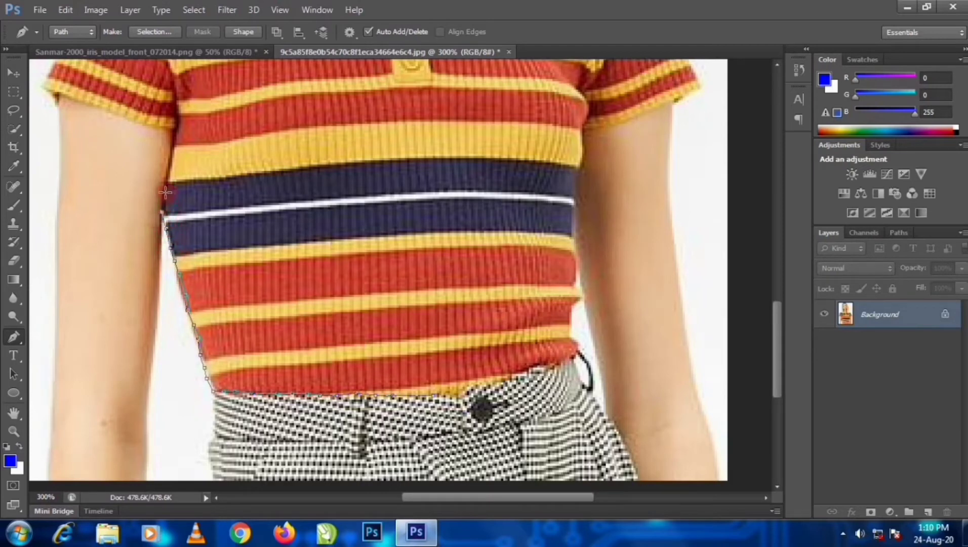
pyautogui.click(164, 188)
pyautogui.click(169, 151)
pyautogui.click(172, 129)
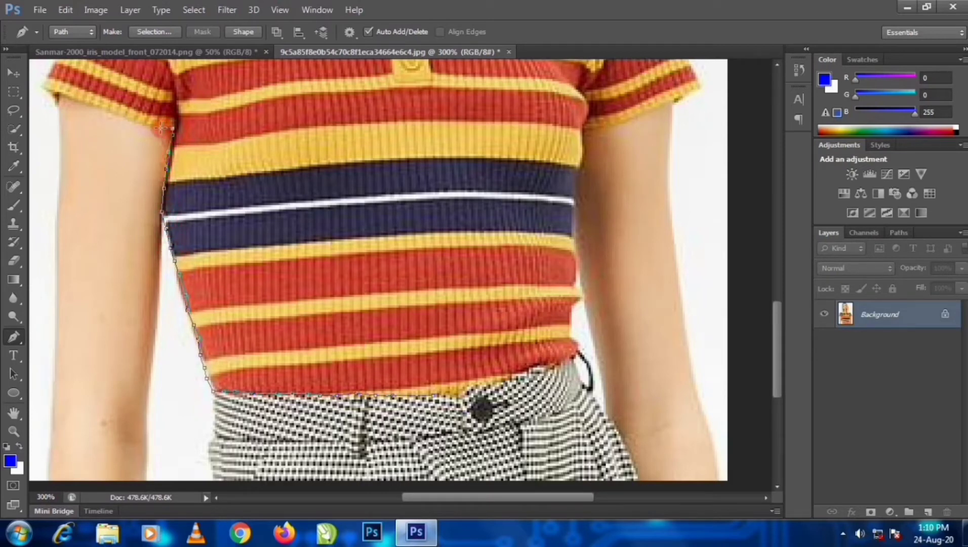
# Extend the path along the yellow cuff edge of the left sleeve, from the armpit to its outer corner
pyautogui.click(152, 123)
pyautogui.click(139, 121)
pyautogui.click(124, 120)
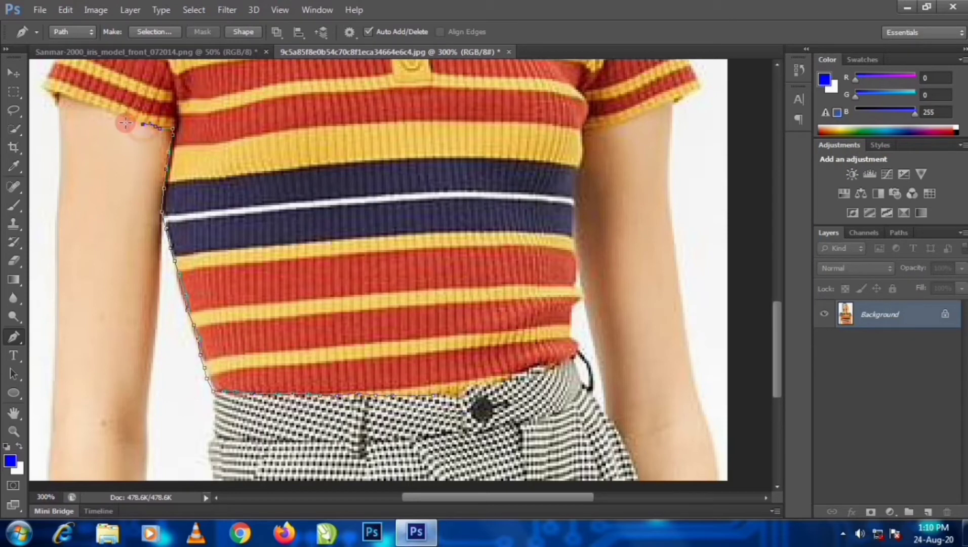
pyautogui.click(112, 117)
pyautogui.click(100, 109)
pyautogui.click(88, 105)
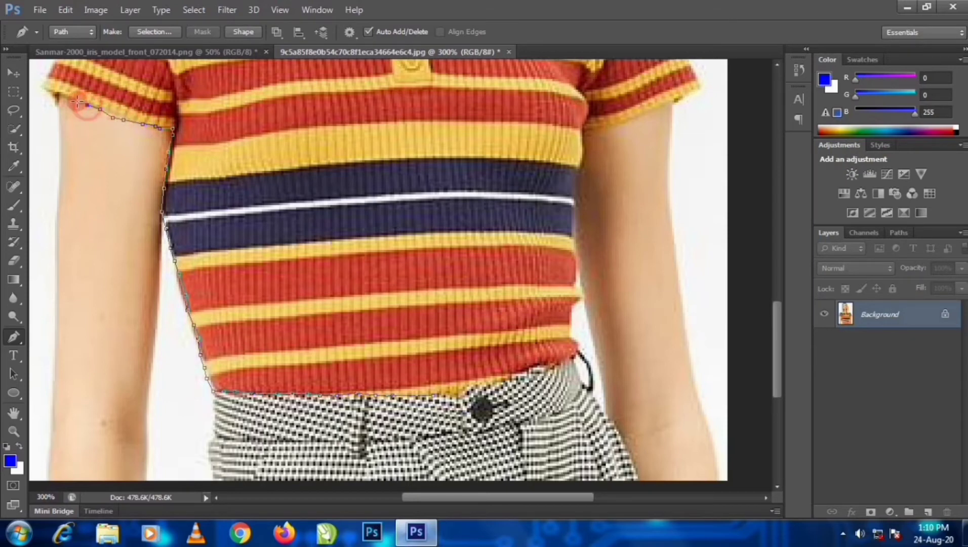
pyautogui.click(77, 101)
pyautogui.click(68, 96)
pyautogui.click(56, 98)
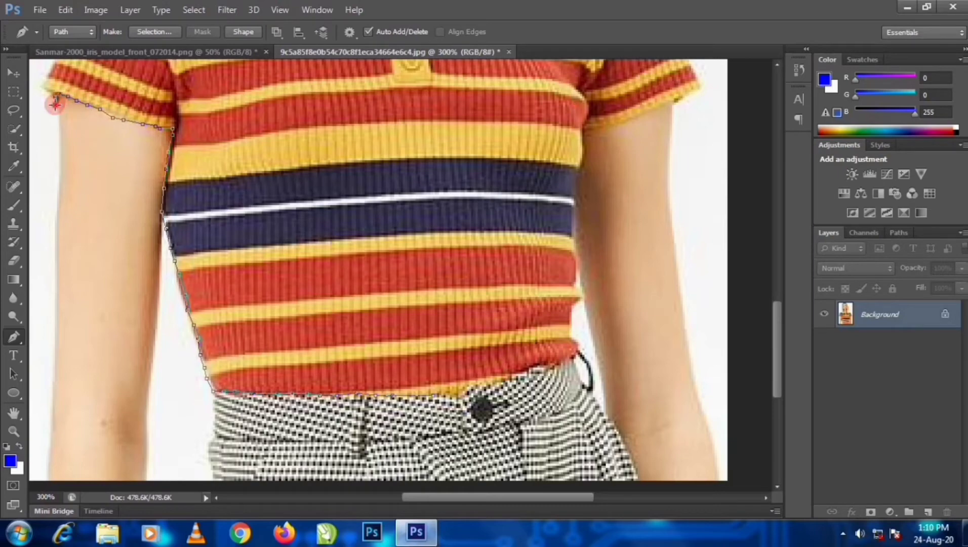
pyautogui.click(55, 104)
pyautogui.click(44, 90)
# Trace the outer edge of the left sleeve from the cuff corner up to the white shoulder stripe
pyautogui.scroll(5, 61, 196)
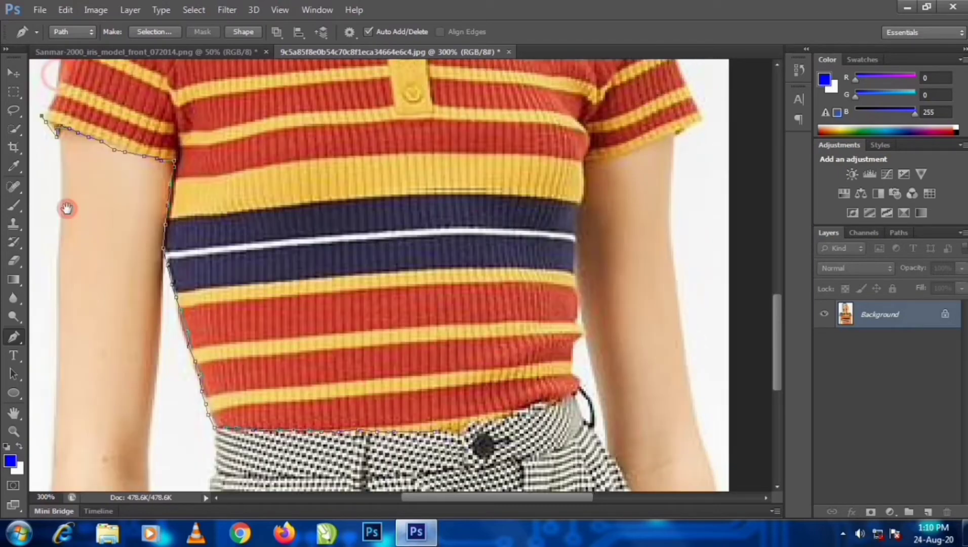
pyautogui.click(66, 265)
pyautogui.click(70, 237)
pyautogui.click(70, 215)
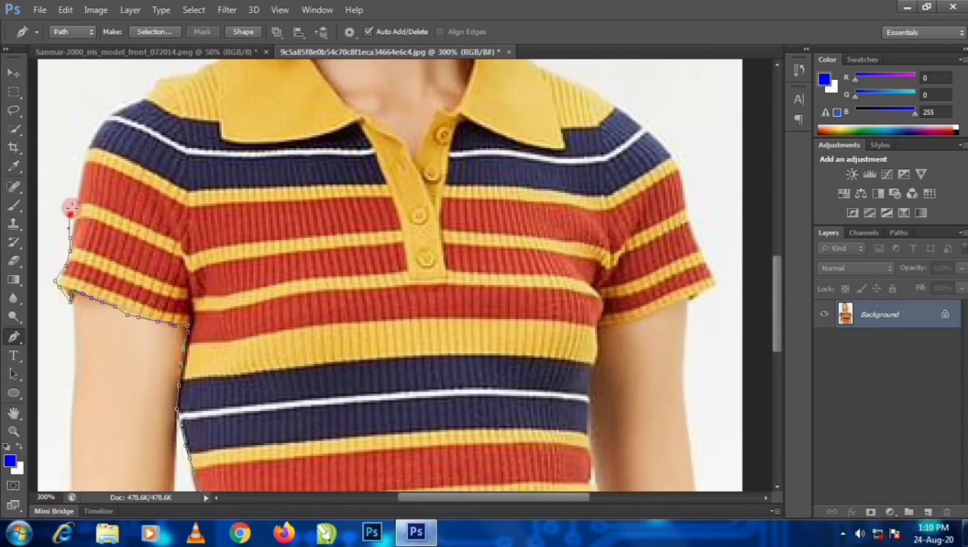
pyautogui.click(74, 189)
pyautogui.click(79, 165)
pyautogui.click(90, 143)
pyautogui.click(94, 133)
pyautogui.click(102, 120)
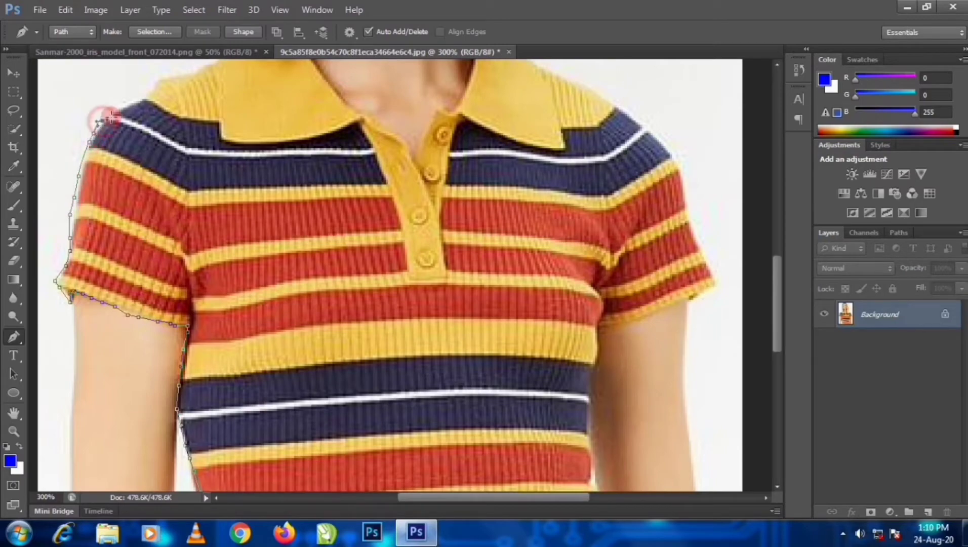
# Carry the path along the left shoulder slope from the white stripe to the start of the collar
pyautogui.click(113, 117)
pyautogui.click(132, 105)
pyautogui.click(146, 95)
pyautogui.click(153, 86)
pyautogui.click(160, 80)
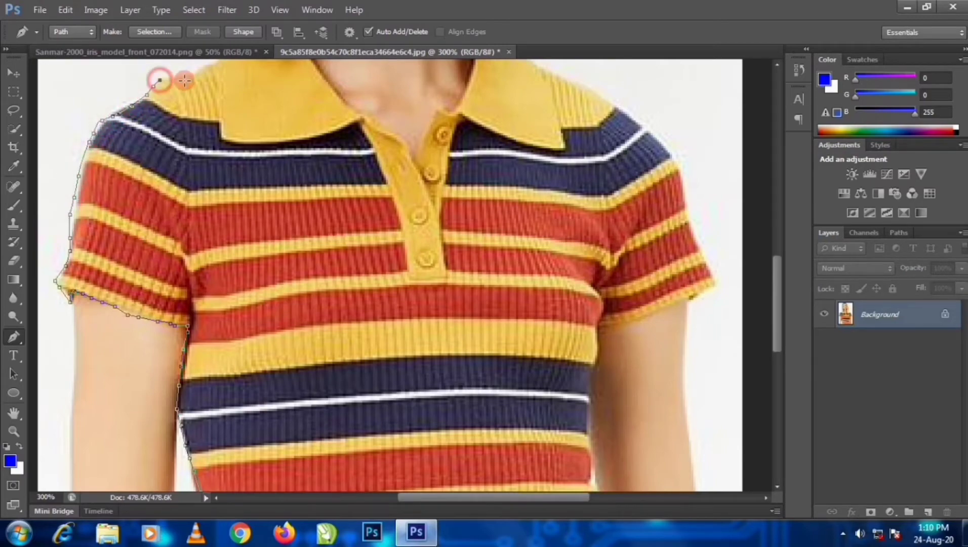
pyautogui.moveTo(183, 80); pyautogui.dragTo(141, 205)
pyautogui.click(137, 199)
pyautogui.click(154, 193)
pyautogui.click(167, 184)
pyautogui.click(185, 177)
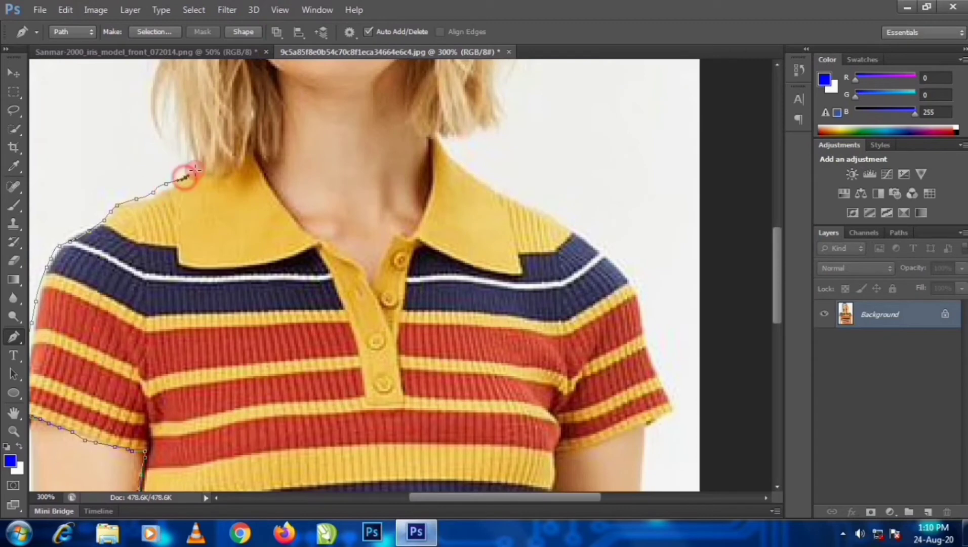
# Trace the left collar's upper edge beneath the hair to its peak at the neck
pyautogui.click(197, 169)
pyautogui.click(209, 173)
pyautogui.click(227, 177)
pyautogui.click(240, 171)
pyautogui.click(250, 154)
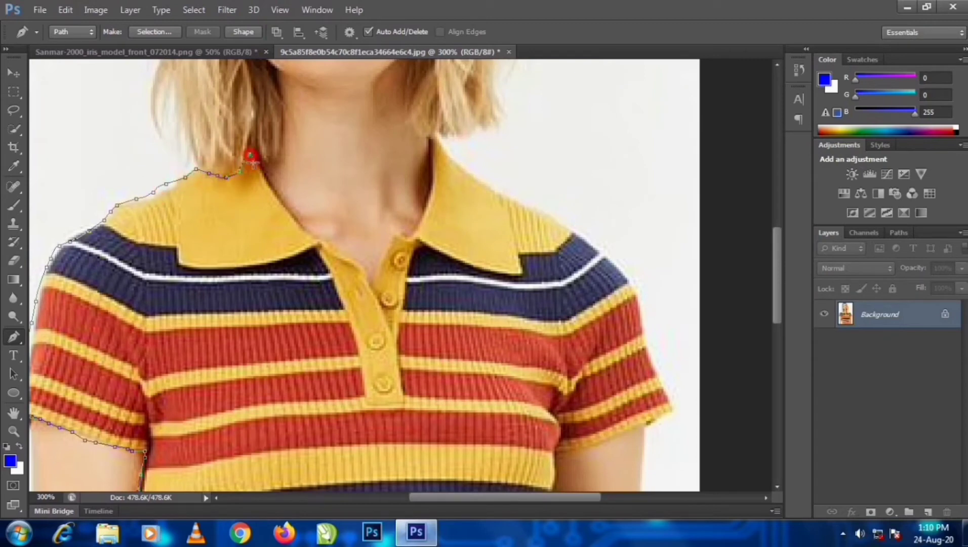
# Follow the left collar's inner edge down the neck to the start of the button placket
pyautogui.click(258, 163)
pyautogui.click(259, 175)
pyautogui.click(275, 191)
pyautogui.click(282, 199)
pyautogui.click(290, 216)
pyautogui.click(302, 226)
pyautogui.click(315, 237)
pyautogui.click(326, 246)
pyautogui.click(339, 247)
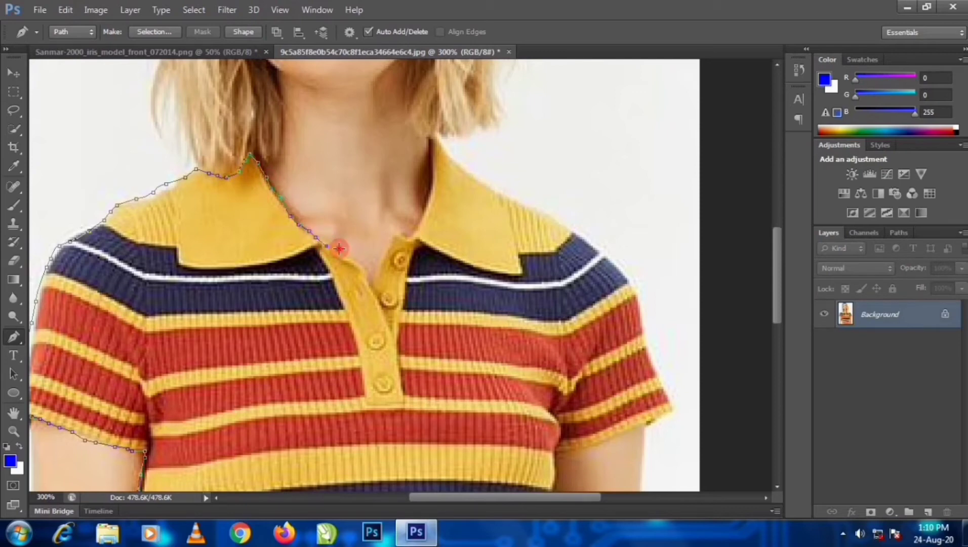
# Trace the V-shaped neck opening down the placket and back up to the base of the right collar
pyautogui.click(354, 256)
pyautogui.click(359, 263)
pyautogui.click(368, 274)
pyautogui.click(373, 282)
pyautogui.click(375, 257)
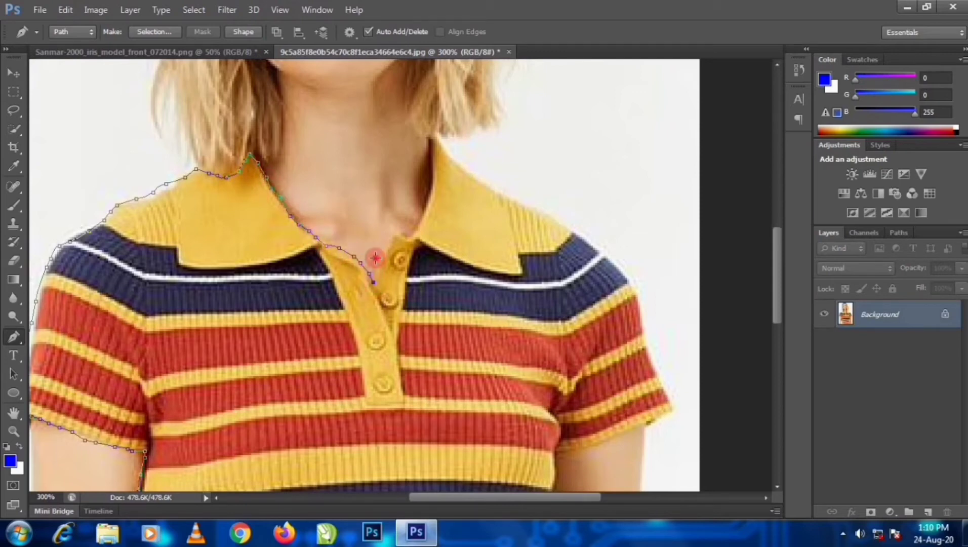
pyautogui.click(386, 244)
pyautogui.click(399, 236)
pyautogui.click(403, 239)
pyautogui.click(410, 237)
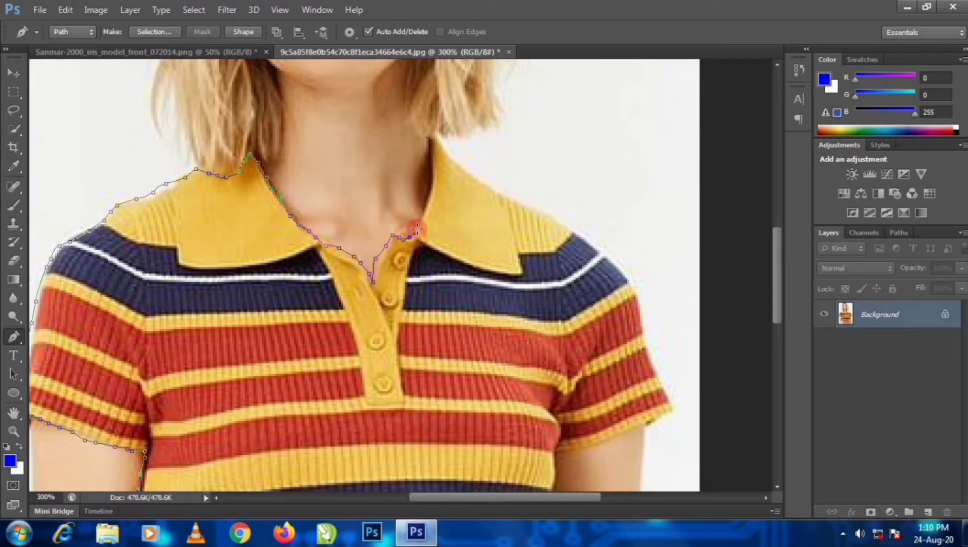
# Continue the path up the right collar's inner edge to its peak beneath the hair
pyautogui.click(419, 227)
pyautogui.click(425, 210)
pyautogui.click(427, 193)
pyautogui.click(428, 178)
pyautogui.click(431, 164)
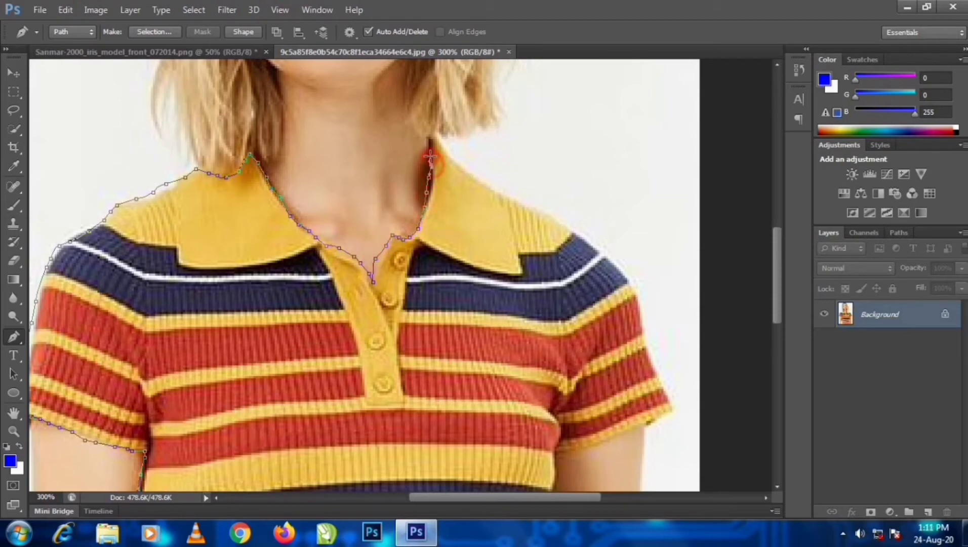
pyautogui.click(430, 135)
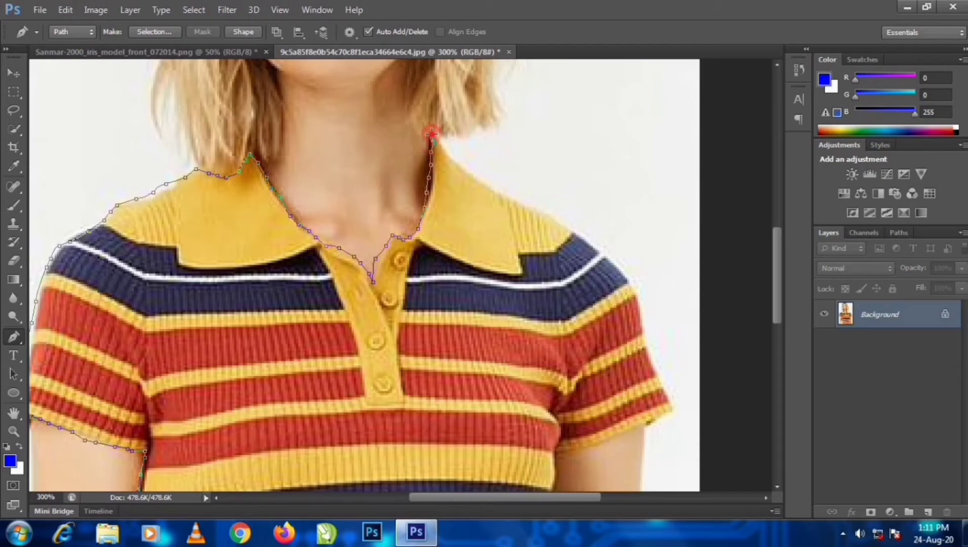
# Trace the outer slope of the right collar from its peak down to the shoulder fabric
pyautogui.click(442, 141)
pyautogui.click(448, 147)
pyautogui.click(459, 158)
pyautogui.click(463, 164)
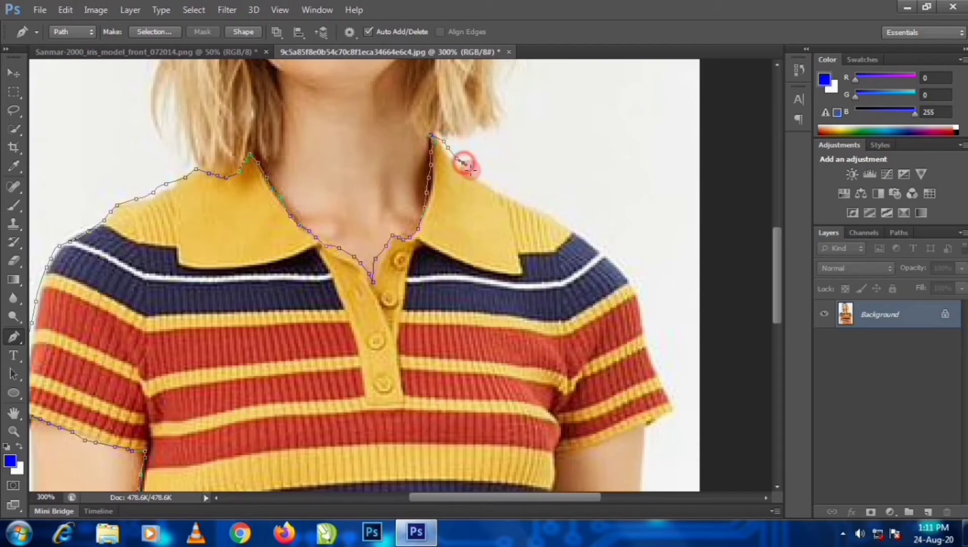
pyautogui.click(472, 171)
pyautogui.click(482, 180)
pyautogui.click(495, 189)
pyautogui.click(501, 192)
# Carry the path along the right shoulder slope to the white stripe at the top of the sleeve
pyautogui.click(508, 195)
pyautogui.click(513, 196)
pyautogui.click(523, 200)
pyautogui.click(533, 208)
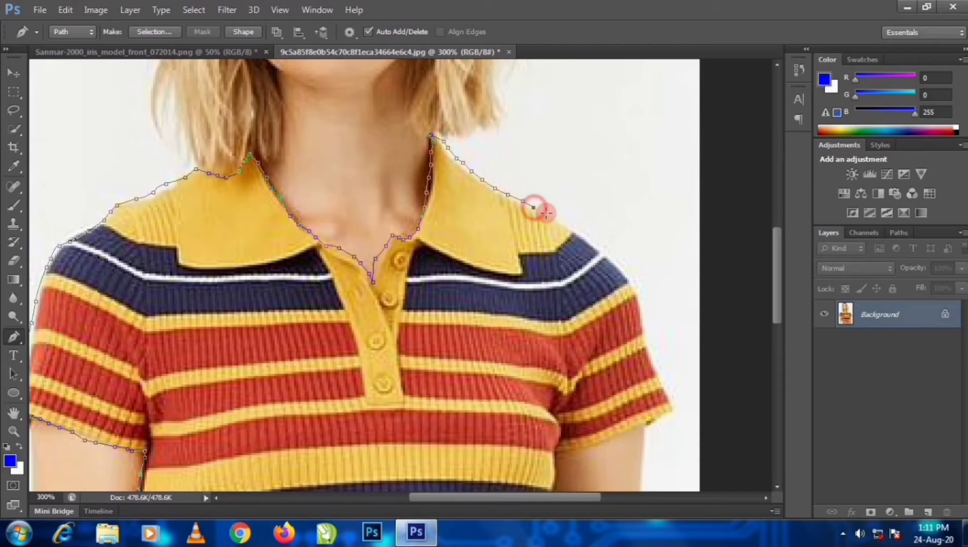
pyautogui.click(548, 214)
pyautogui.click(563, 222)
pyautogui.click(576, 230)
pyautogui.click(586, 236)
pyautogui.click(596, 243)
pyautogui.click(608, 255)
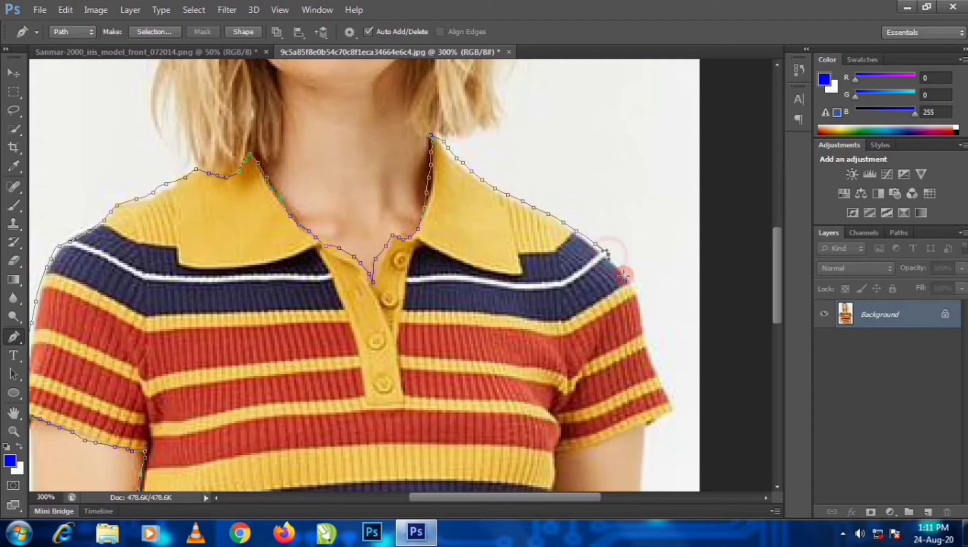
# Trace the outer edge of the right sleeve from the shoulder down to the cuff's outer corner
pyautogui.moveTo(611, 299); pyautogui.dragTo(479, 211)
pyautogui.click(486, 176)
pyautogui.click(502, 190)
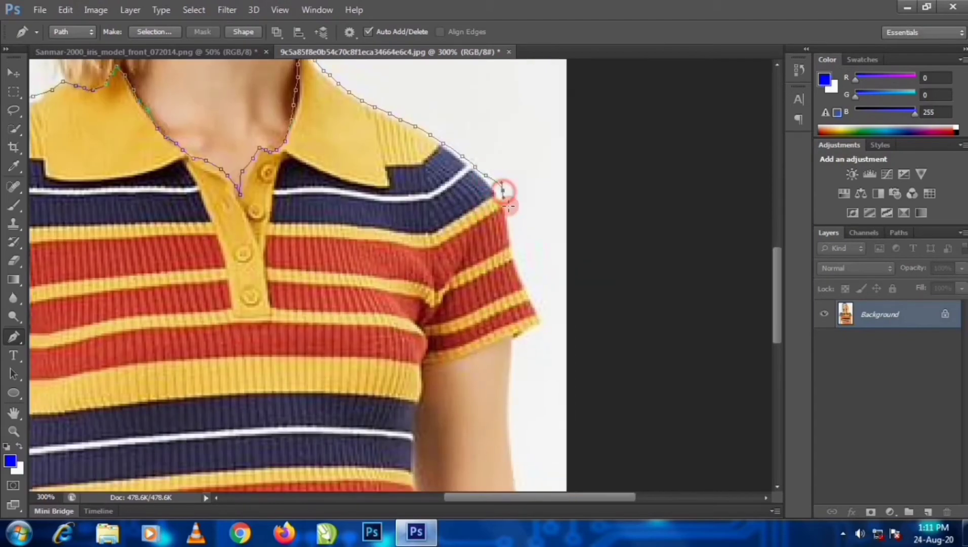
pyautogui.click(510, 207)
pyautogui.click(510, 221)
pyautogui.click(514, 235)
pyautogui.click(516, 248)
pyautogui.click(520, 264)
pyautogui.click(522, 273)
pyautogui.click(531, 288)
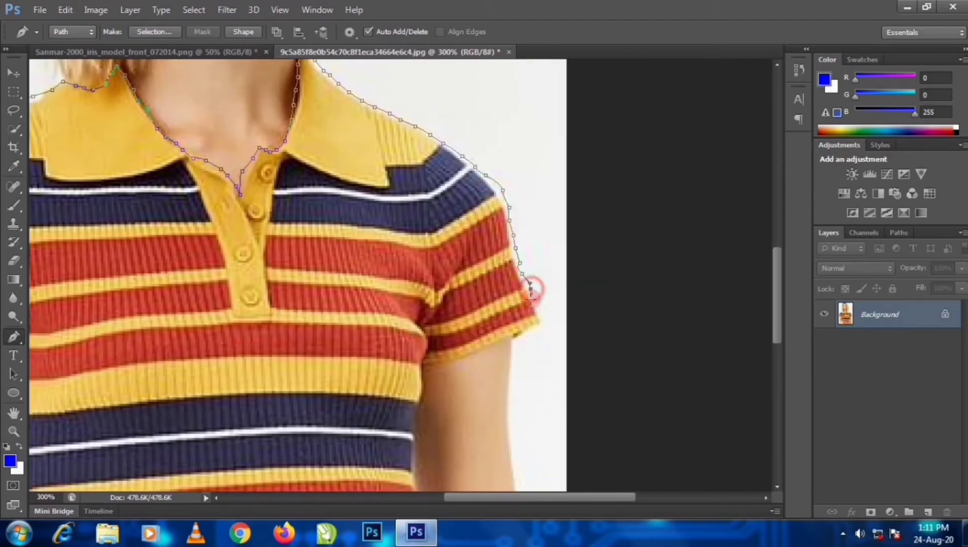
pyautogui.click(534, 302)
pyautogui.click(537, 316)
pyautogui.click(541, 322)
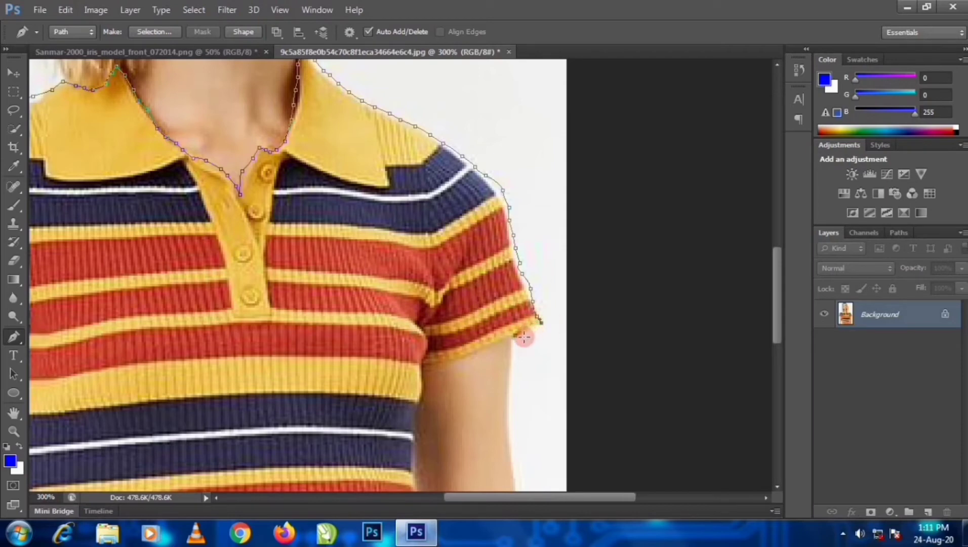
# Continue the path along the right sleeve's yellow cuff hem from its outer corner to the armpit
pyautogui.click(520, 340)
pyautogui.click(515, 341)
pyautogui.click(507, 342)
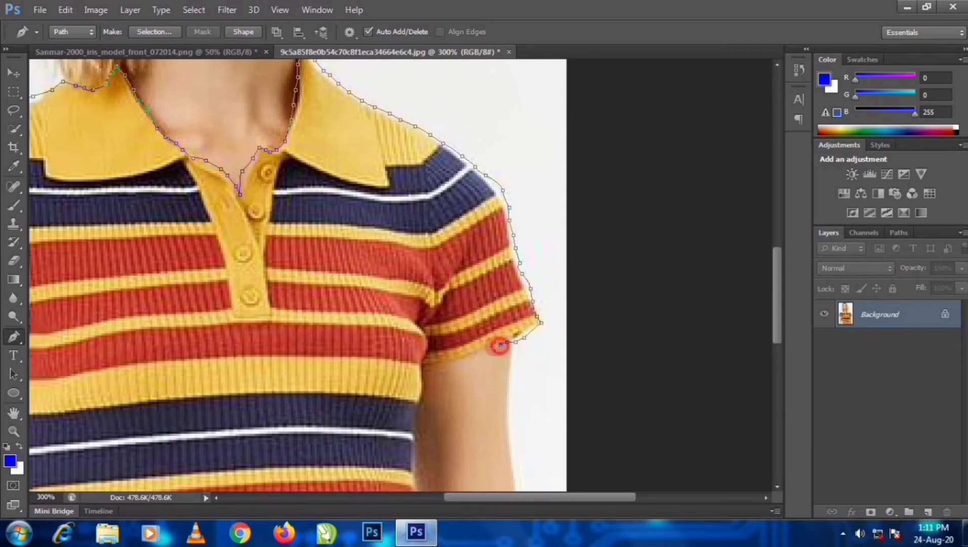
pyautogui.click(490, 350)
pyautogui.click(470, 359)
pyautogui.click(458, 364)
pyautogui.click(442, 368)
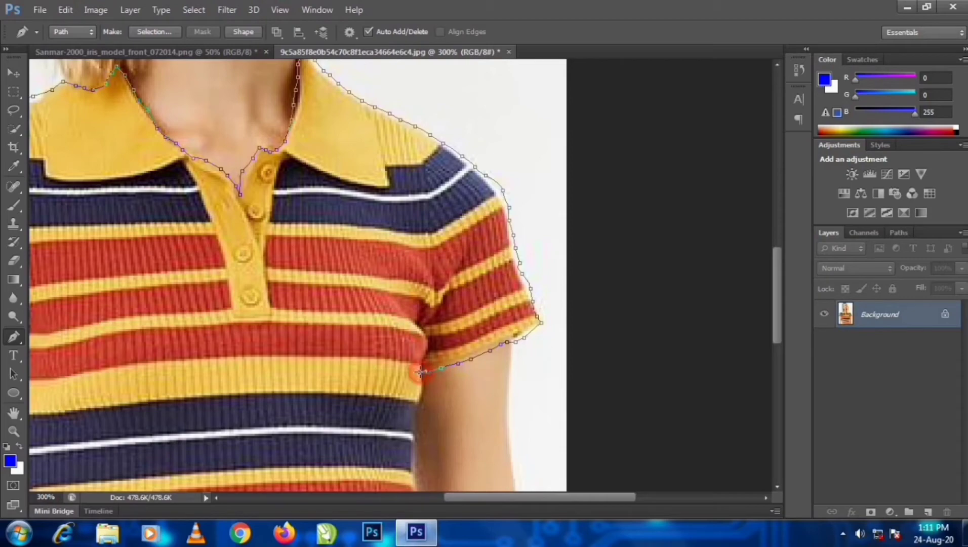
pyautogui.click(420, 372)
# Trace the shirt's right side edge from the armpit down to the waist corner above the trousers
pyautogui.moveTo(423, 385); pyautogui.dragTo(433, 220)
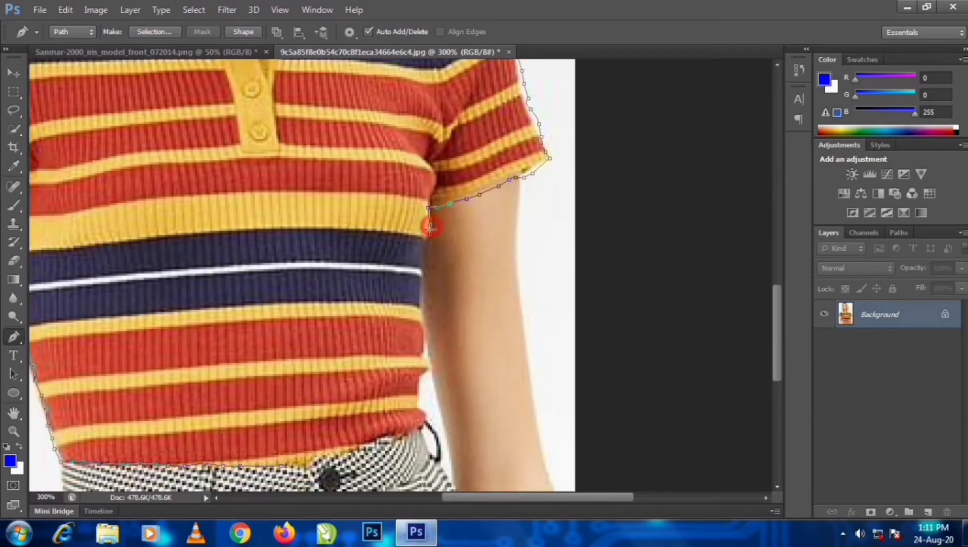
pyautogui.click(431, 228)
pyautogui.click(423, 297)
pyautogui.click(422, 313)
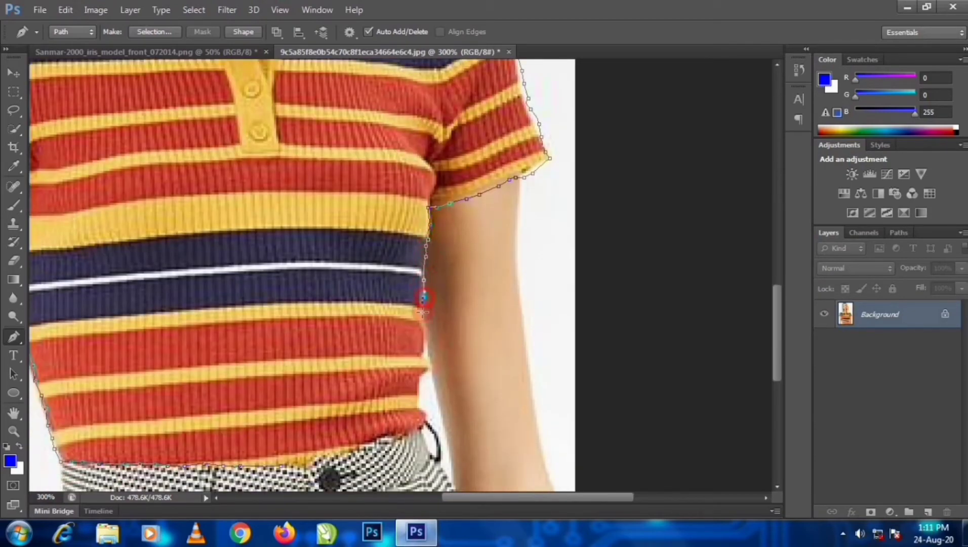
pyautogui.click(424, 333)
pyautogui.click(426, 346)
pyautogui.click(425, 357)
pyautogui.click(430, 368)
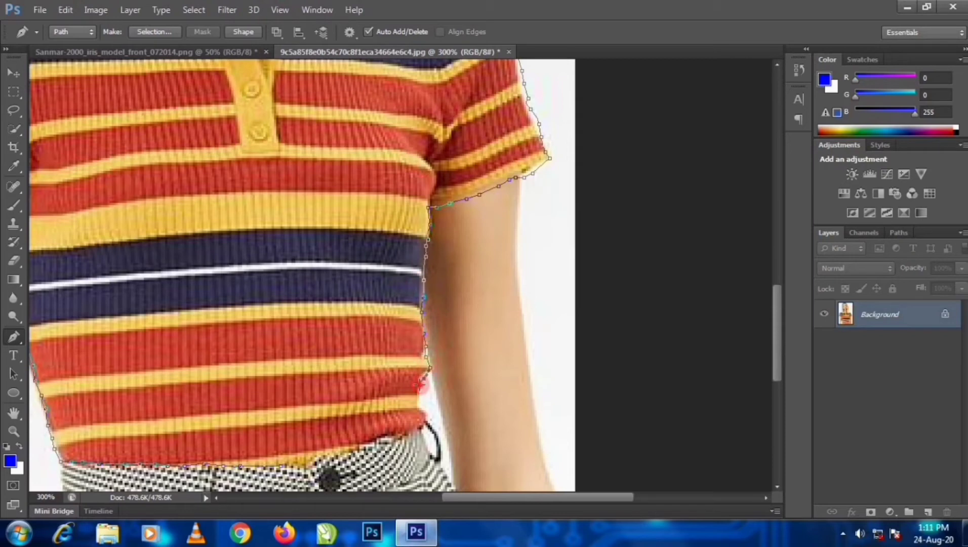
pyautogui.click(423, 378)
pyautogui.click(423, 403)
pyautogui.click(430, 418)
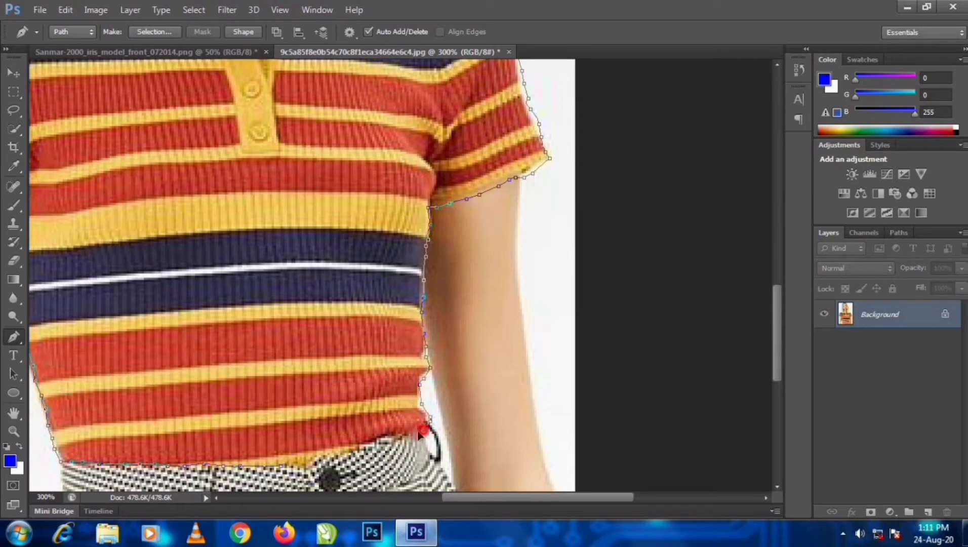
# Trace the shirt's bottom hem along the trouser waistband and close the path
pyautogui.click(366, 453)
pyautogui.click(348, 457)
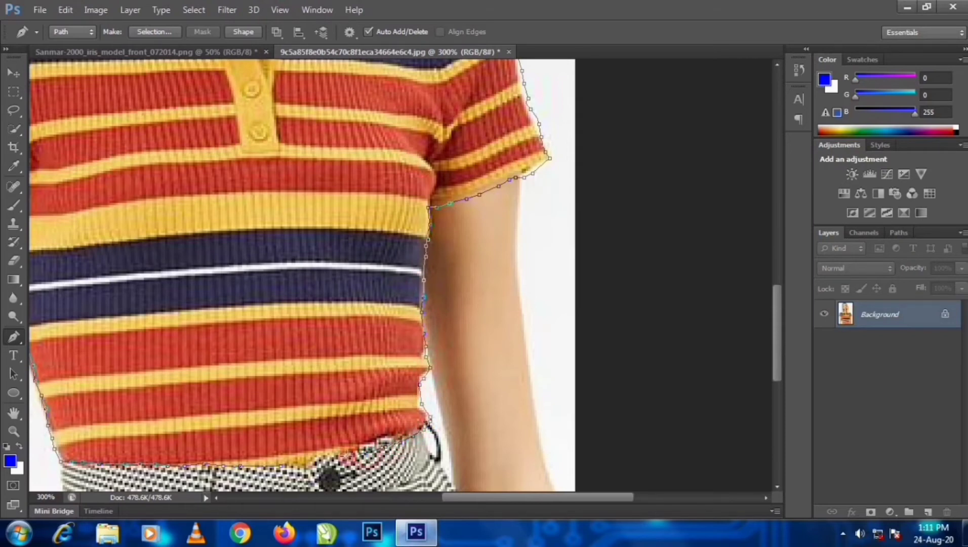
pyautogui.click(330, 461)
pyautogui.click(315, 464)
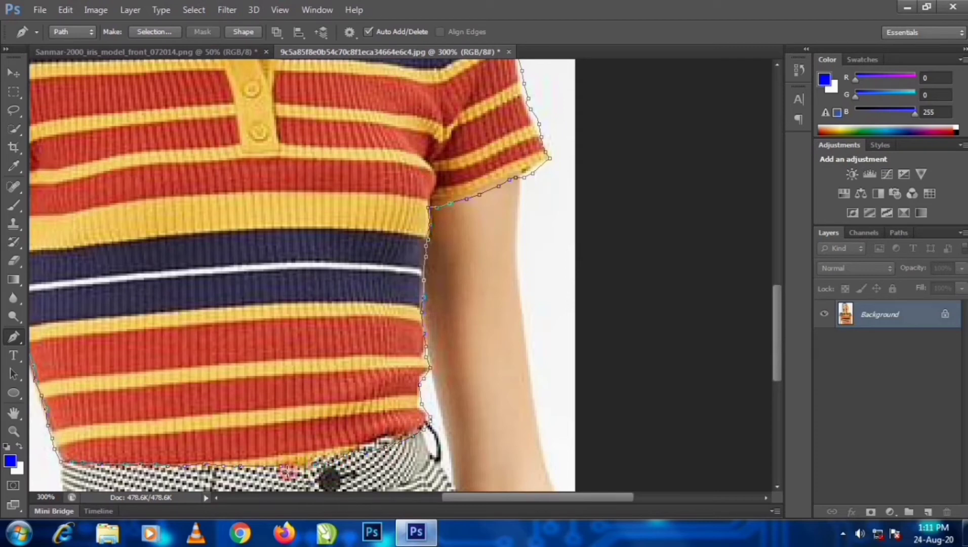
pyautogui.click(282, 468)
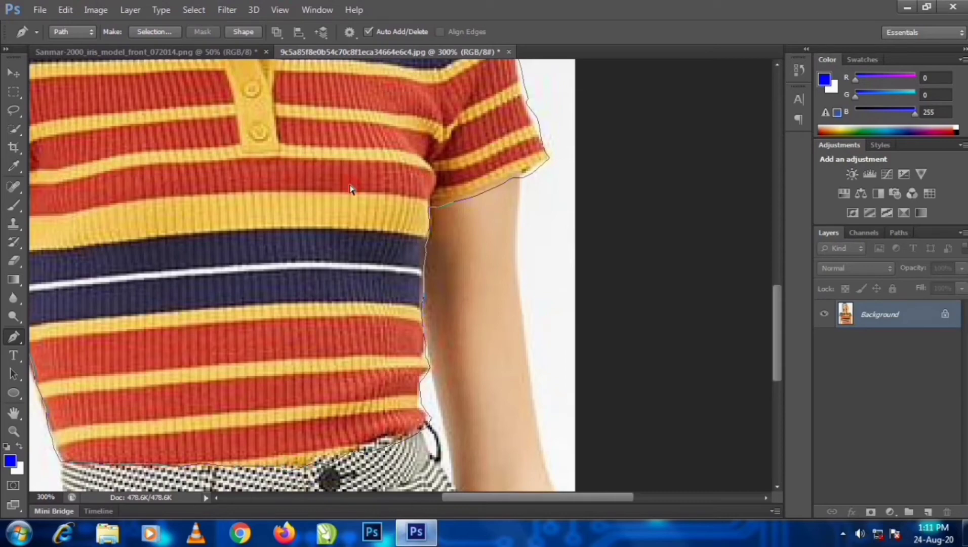
# Convert the closed shirt path to a new anti-aliased selection with a feather radius of 0 pixels
pyautogui.hotkey('ctrl', '-')
pyautogui.moveTo(350, 185); pyautogui.dragTo(447, 253)
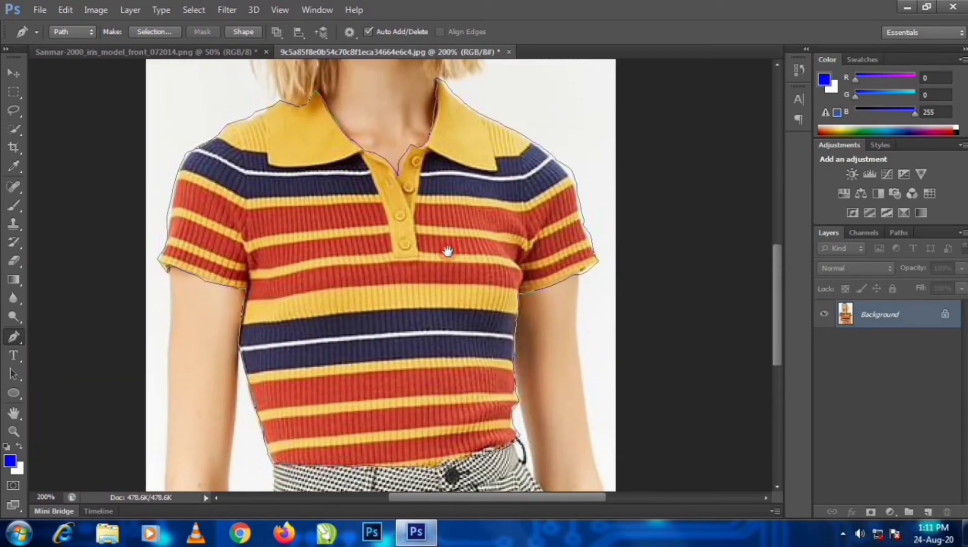
pyautogui.rightClick(379, 253)
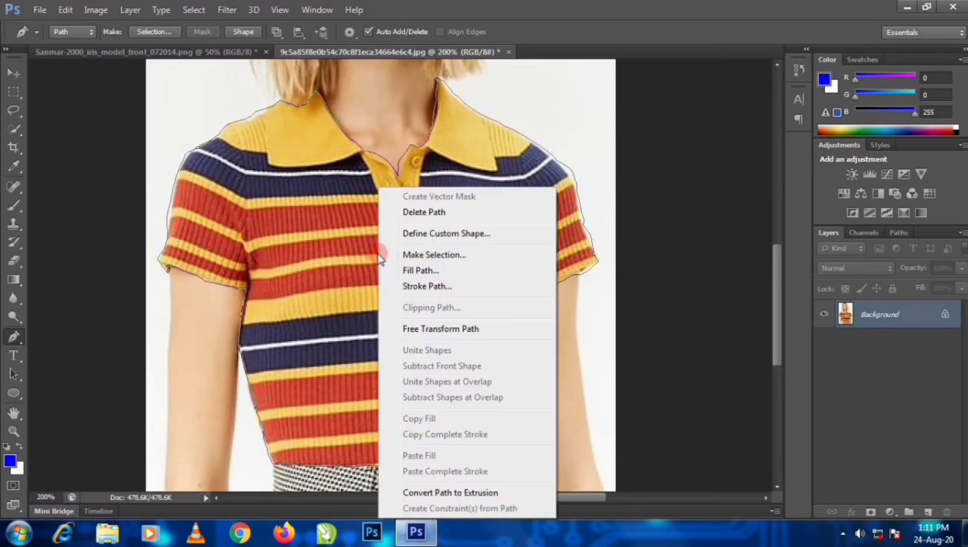
pyautogui.click(436, 255)
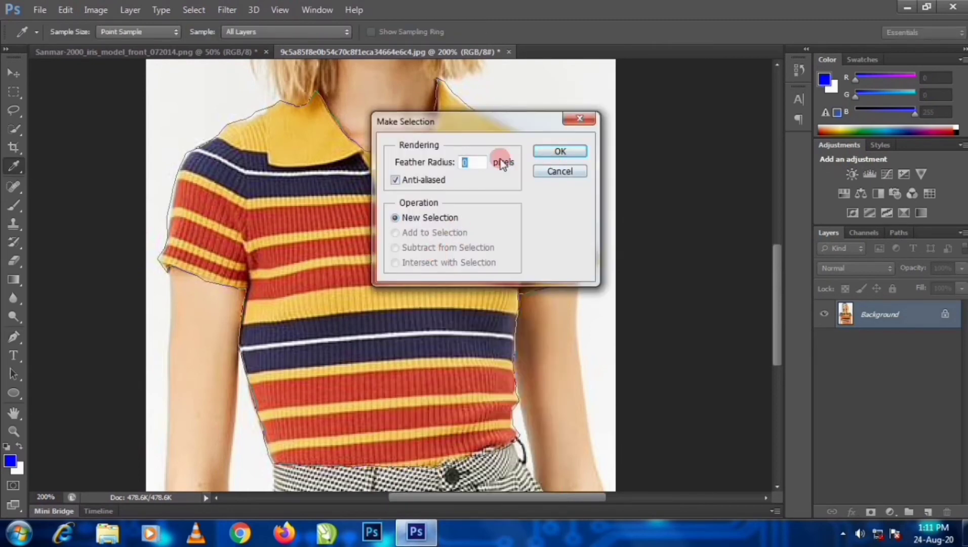
pyautogui.click(560, 152)
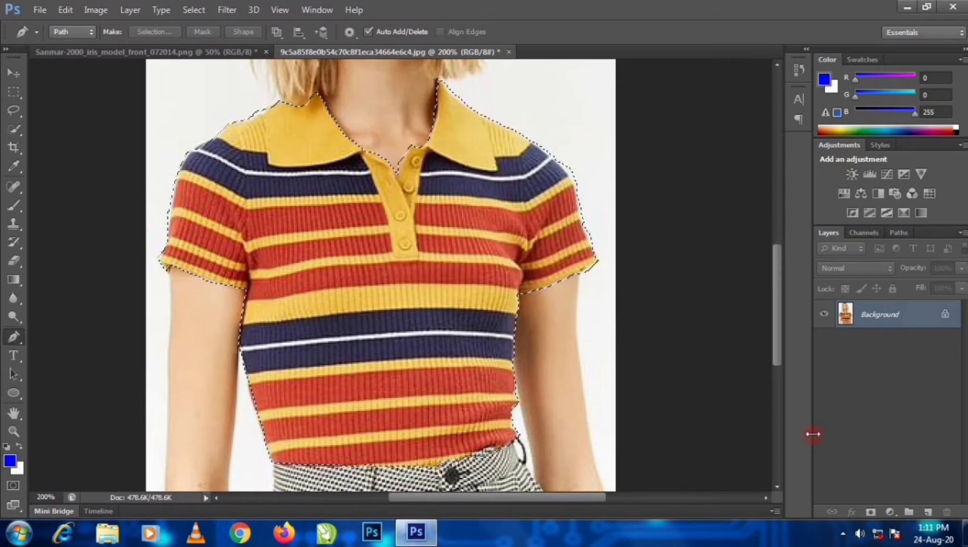
# Add a Hue/Saturation adjustment layer for the selected shirt and target the Yellows range by sampling a yellow stripe
pyautogui.click(889, 512)
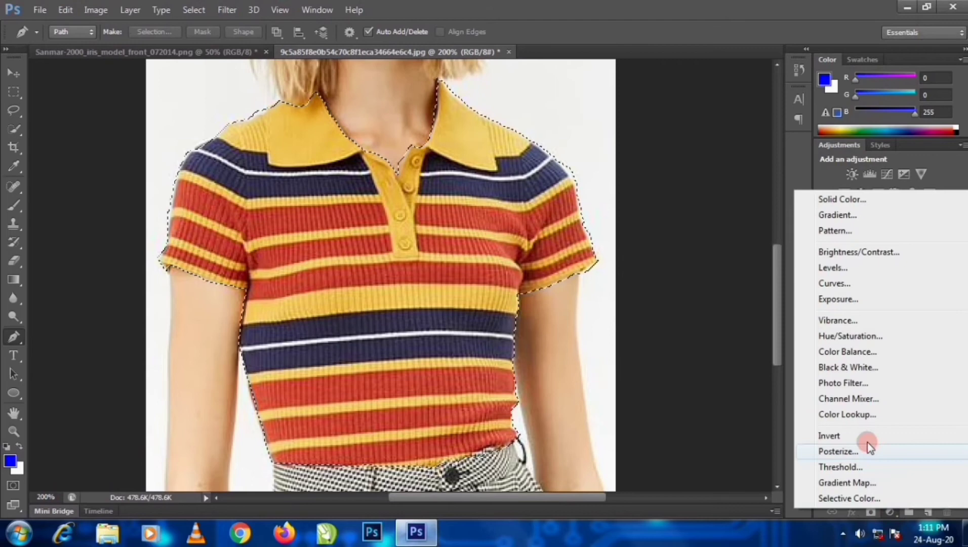
pyautogui.click(853, 337)
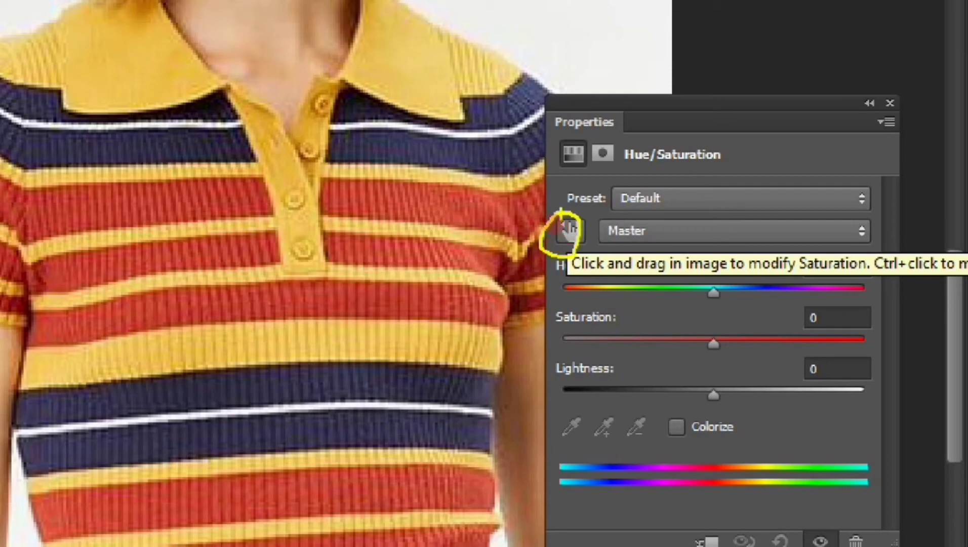
pyautogui.click(569, 230)
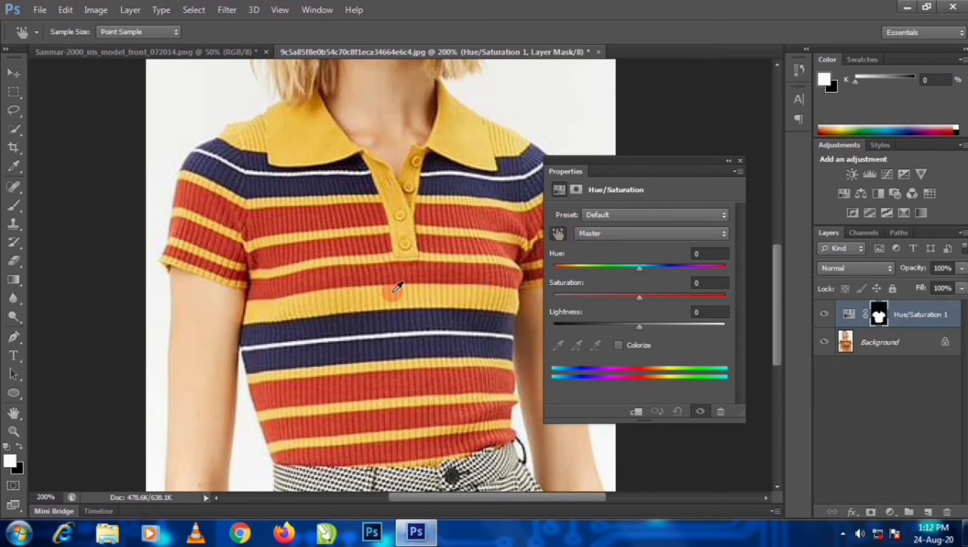
pyautogui.click(394, 291)
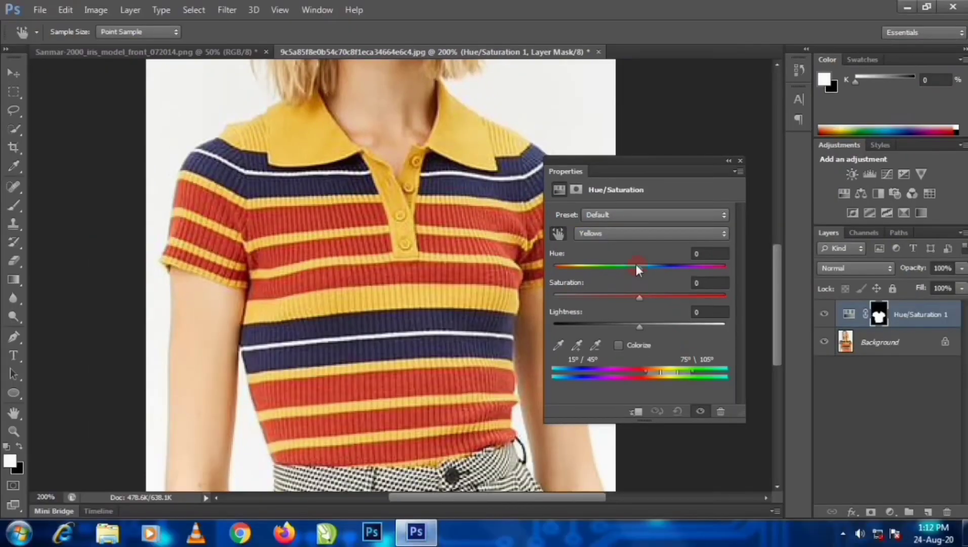
# Set the Yellows to Hue -87, Saturation -100 and Lightness +100, turning the shirt's yellow areas white
pyautogui.moveTo(635, 264); pyautogui.dragTo(586, 268)
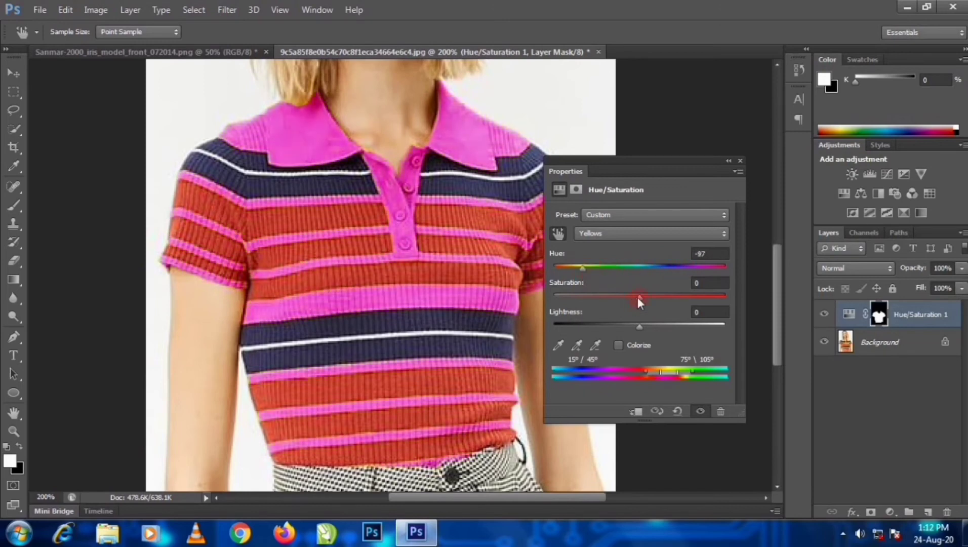
pyautogui.moveTo(638, 297); pyautogui.dragTo(559, 302)
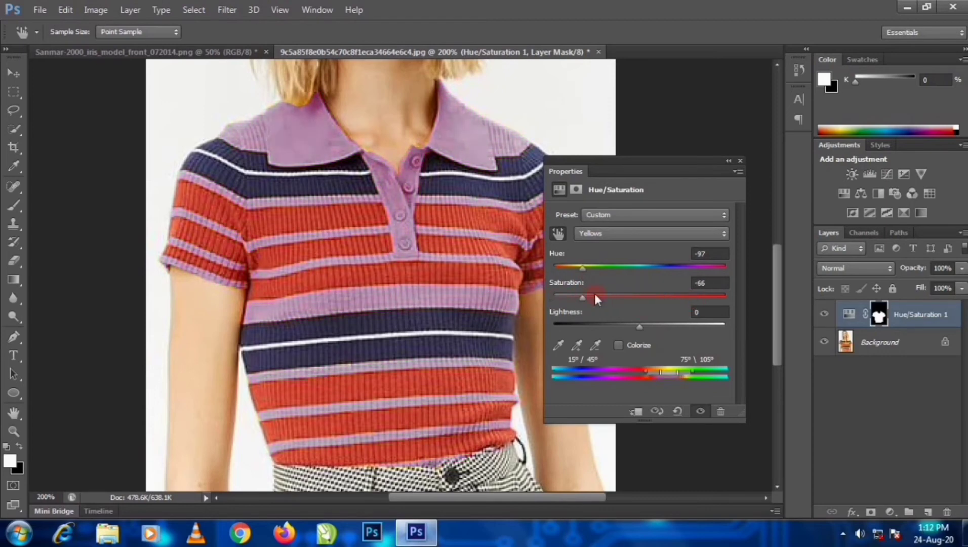
pyautogui.moveTo(686, 328); pyautogui.dragTo(733, 329)
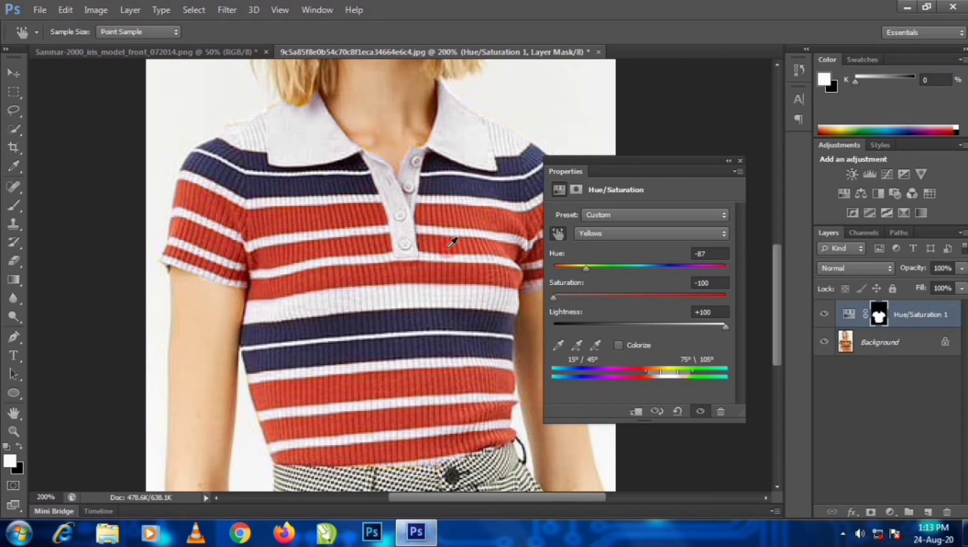
pyautogui.click(739, 161)
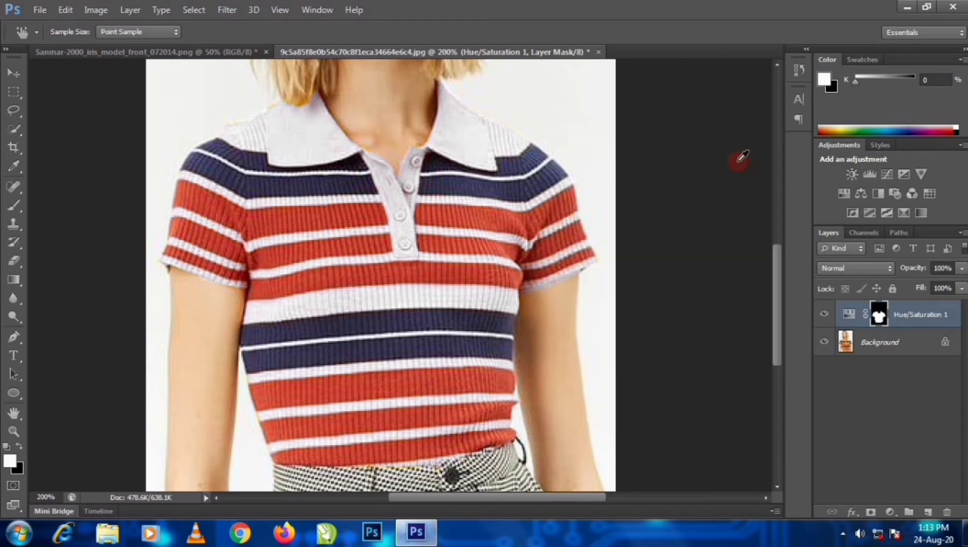
pyautogui.hotkey('ctrl', '-')
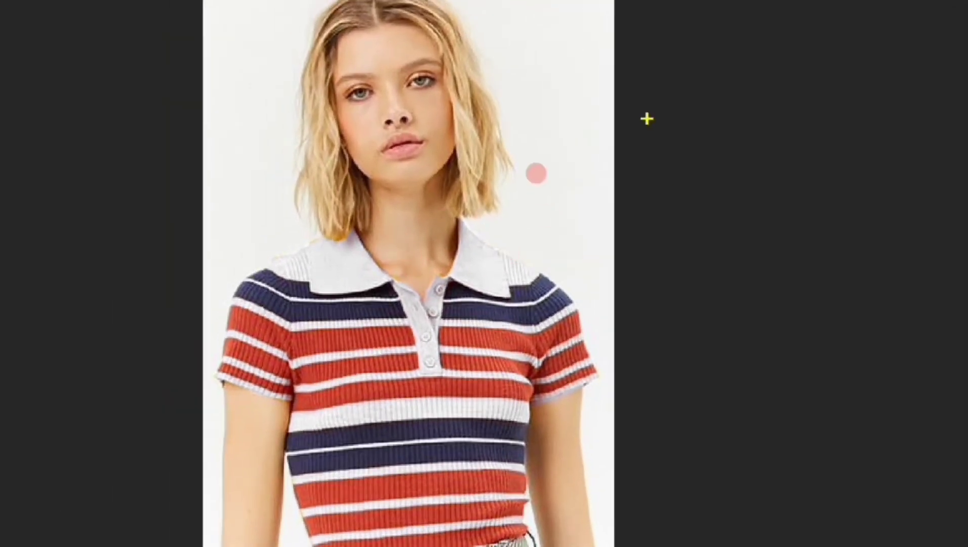
pyautogui.moveTo(648, 118); pyautogui.dragTo(638, 171)
pyautogui.moveTo(648, 116)
pyautogui.mouseDown()
pyautogui.moveTo(668, 167)
pyautogui.moveTo(668, 134)
pyautogui.moveTo(676, 158)
pyautogui.moveTo(694, 134)
pyautogui.moveTo(690, 161)
pyautogui.mouseUp()
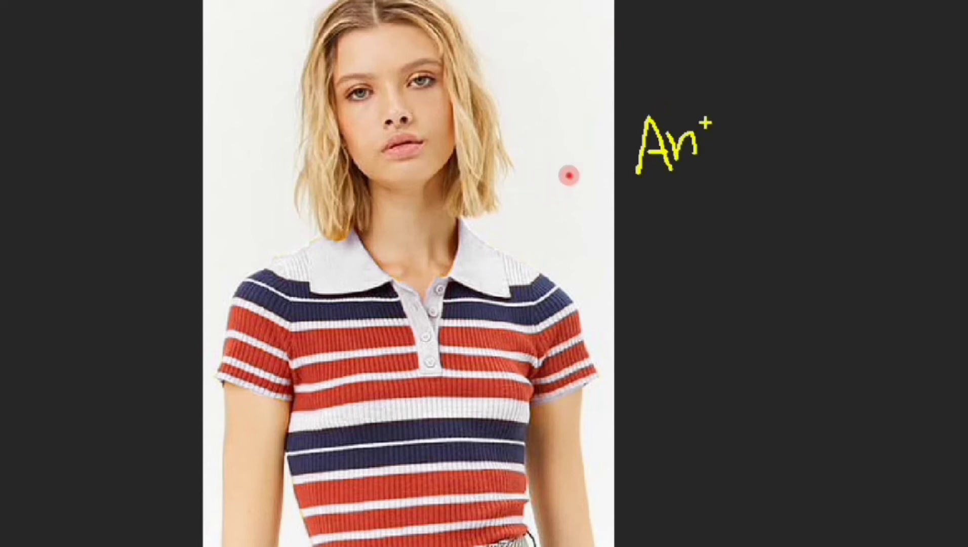
pyautogui.moveTo(705, 124)
pyautogui.mouseDown()
pyautogui.moveTo(710, 158)
pyautogui.moveTo(707, 124)
pyautogui.mouseUp()
pyautogui.moveTo(742, 81)
pyautogui.mouseDown()
pyautogui.moveTo(744, 147)
pyautogui.moveTo(760, 98)
pyautogui.moveTo(762, 145)
pyautogui.moveTo(792, 123)
pyautogui.moveTo(814, 135)
pyautogui.mouseUp()
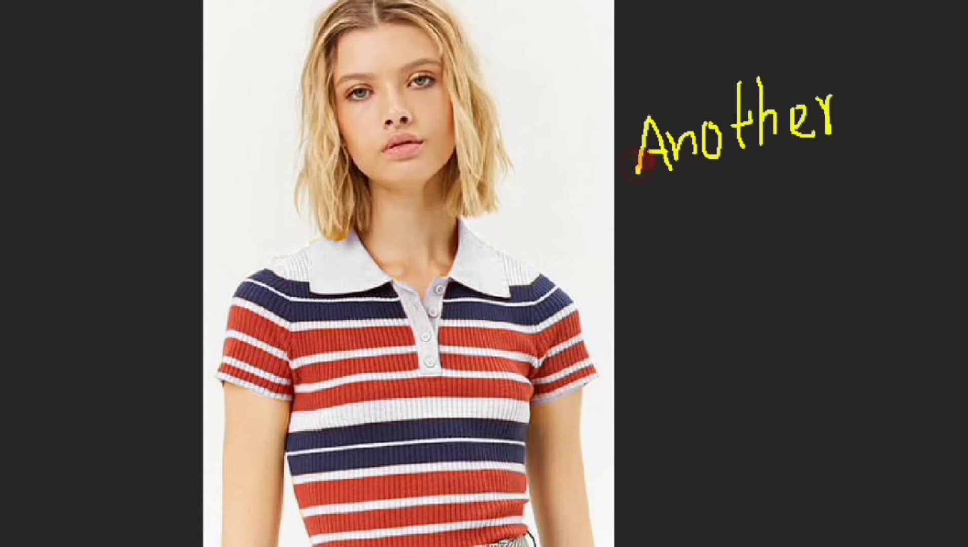
pyautogui.moveTo(686, 202)
pyautogui.mouseDown()
pyautogui.moveTo(664, 203)
pyautogui.moveTo(660, 227)
pyautogui.moveTo(727, 215)
pyautogui.moveTo(755, 223)
pyautogui.mouseUp()
pyautogui.click(710, 212)
pyautogui.click(710, 193)
pyautogui.moveTo(764, 182)
pyautogui.mouseDown()
pyautogui.moveTo(770, 229)
pyautogui.moveTo(764, 198)
pyautogui.mouseUp()
pyautogui.moveTo(822, 178); pyautogui.dragTo(849, 206)
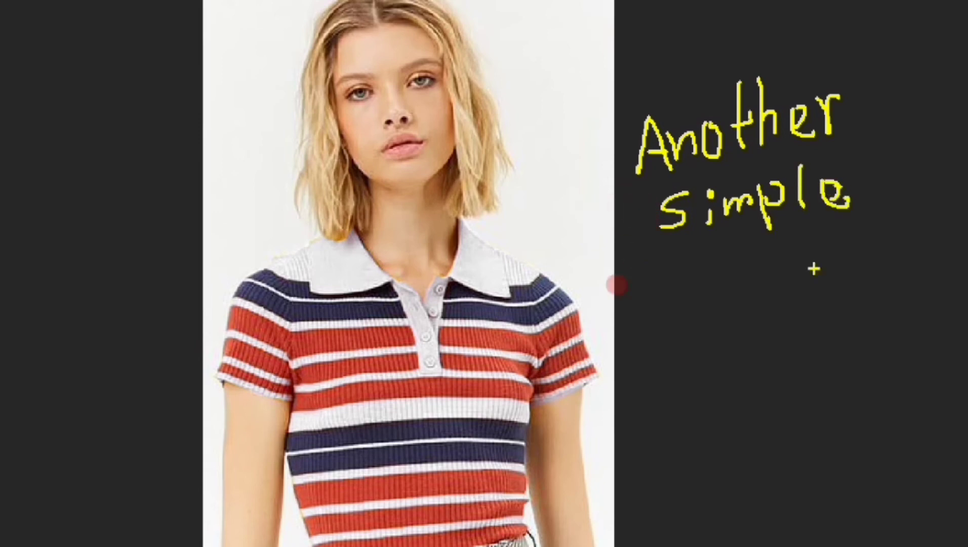
pyautogui.moveTo(665, 268)
pyautogui.mouseDown()
pyautogui.moveTo(681, 296)
pyautogui.moveTo(728, 267)
pyautogui.moveTo(796, 291)
pyautogui.mouseUp()
pyautogui.moveTo(782, 255)
pyautogui.mouseDown()
pyautogui.moveTo(818, 258)
pyautogui.moveTo(811, 311)
pyautogui.mouseUp()
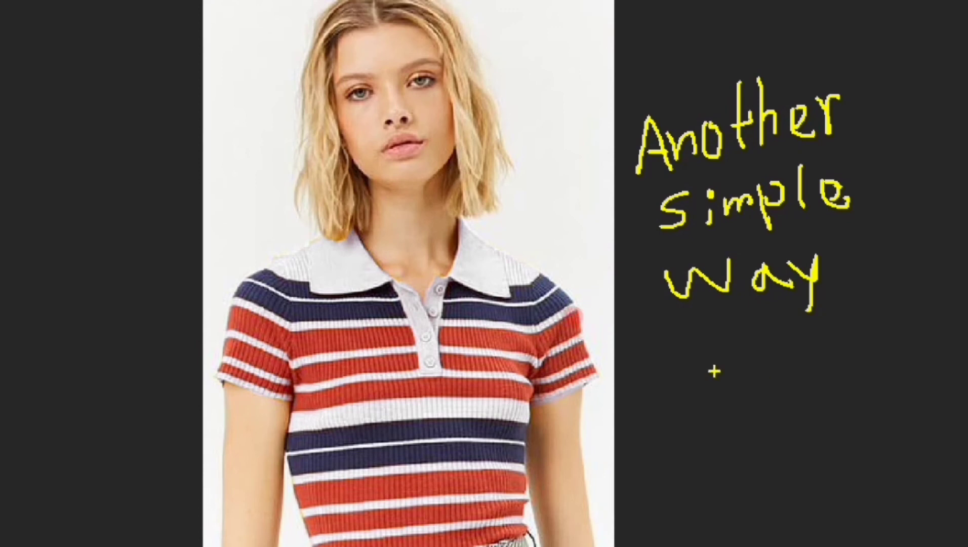
pyautogui.moveTo(684, 365); pyautogui.dragTo(910, 317)
pyautogui.moveTo(784, 341)
pyautogui.mouseDown()
pyautogui.moveTo(812, 377)
pyautogui.moveTo(950, 322)
pyautogui.mouseUp()
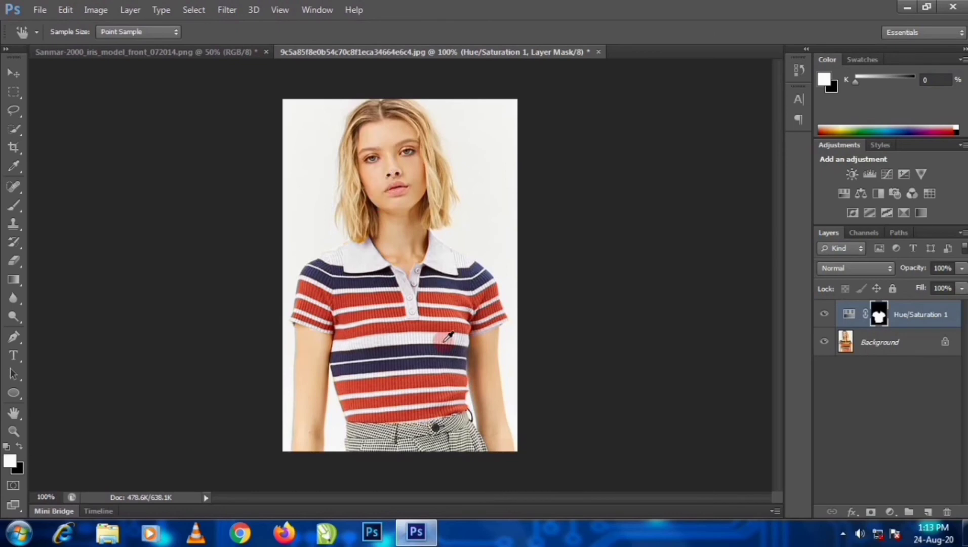
# Merge all visible layers into the background and start saving the image as a separate file
pyautogui.click(129, 10)
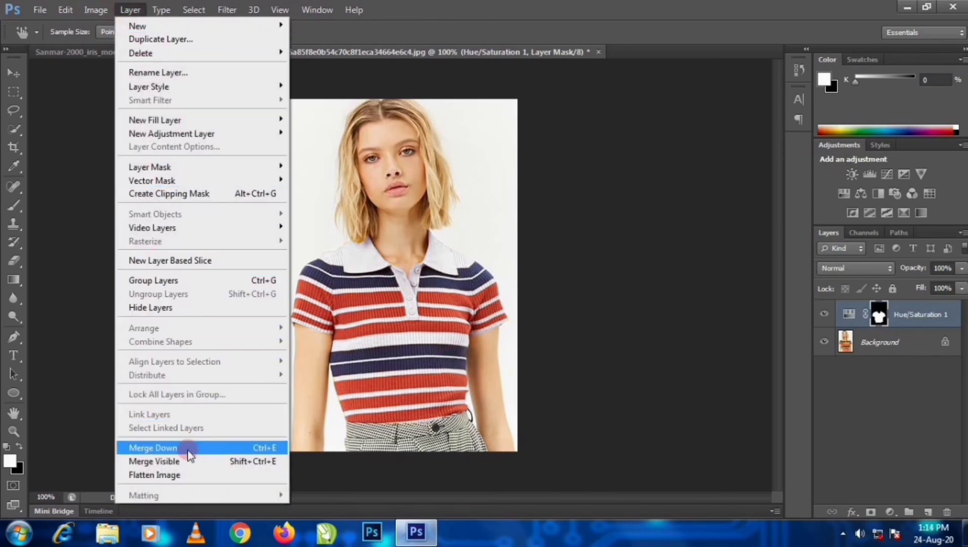
pyautogui.click(190, 462)
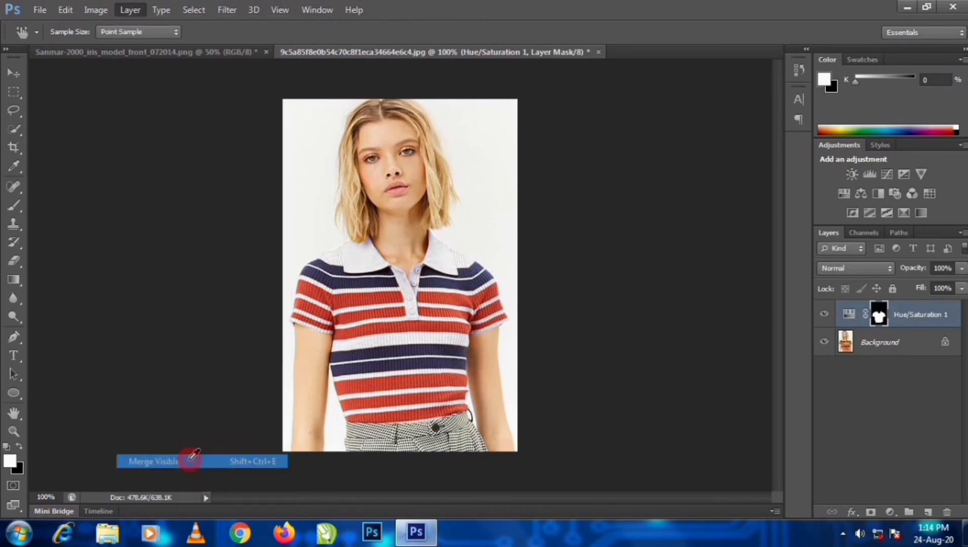
pyautogui.click(40, 10)
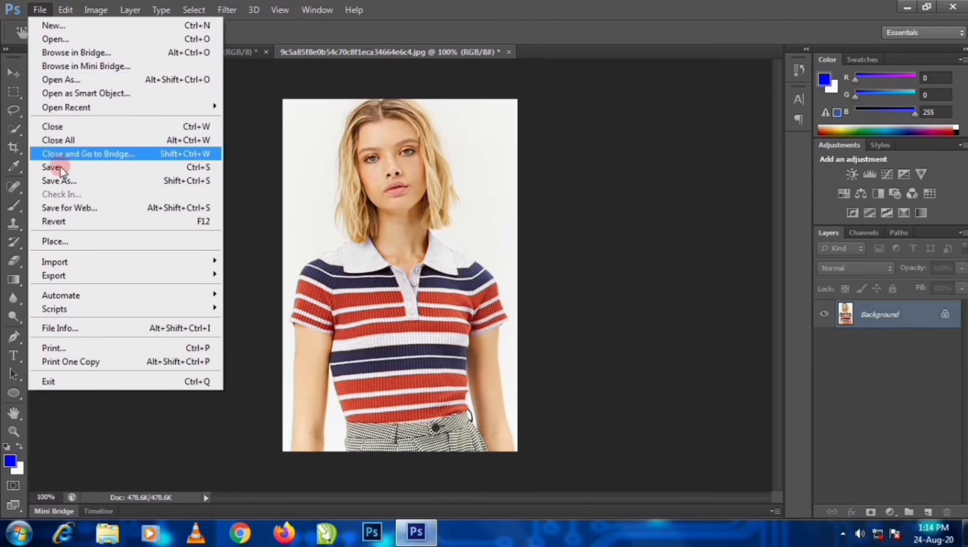
pyautogui.click(65, 181)
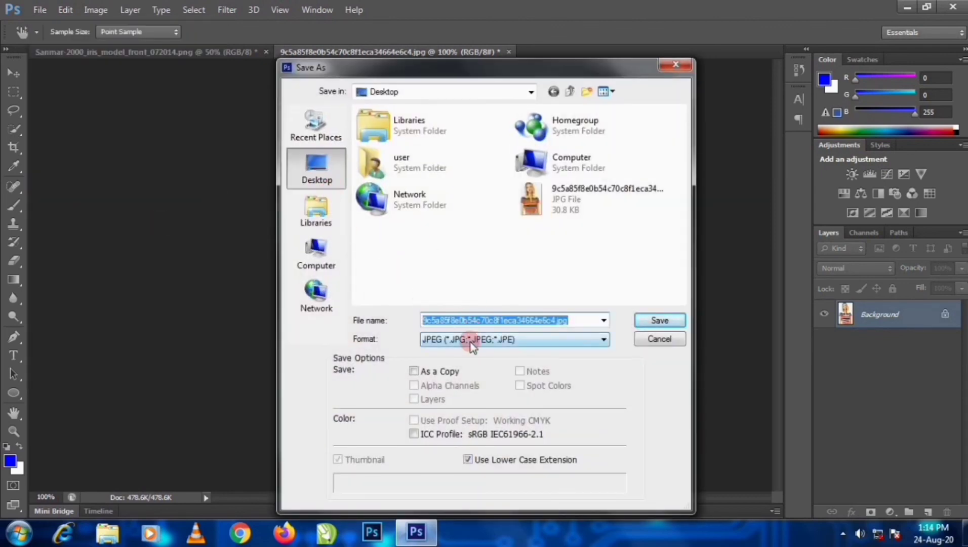
pyautogui.click(576, 193)
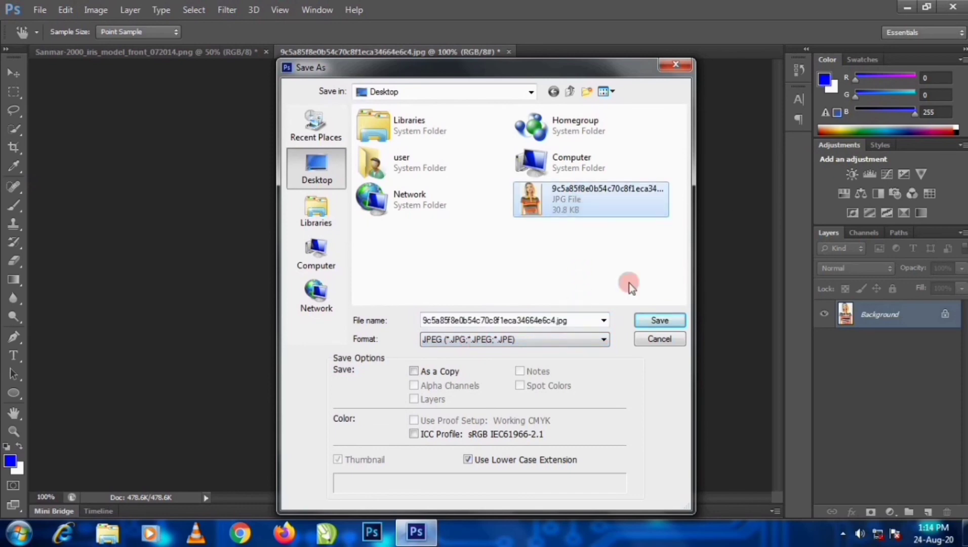
pyautogui.click(660, 321)
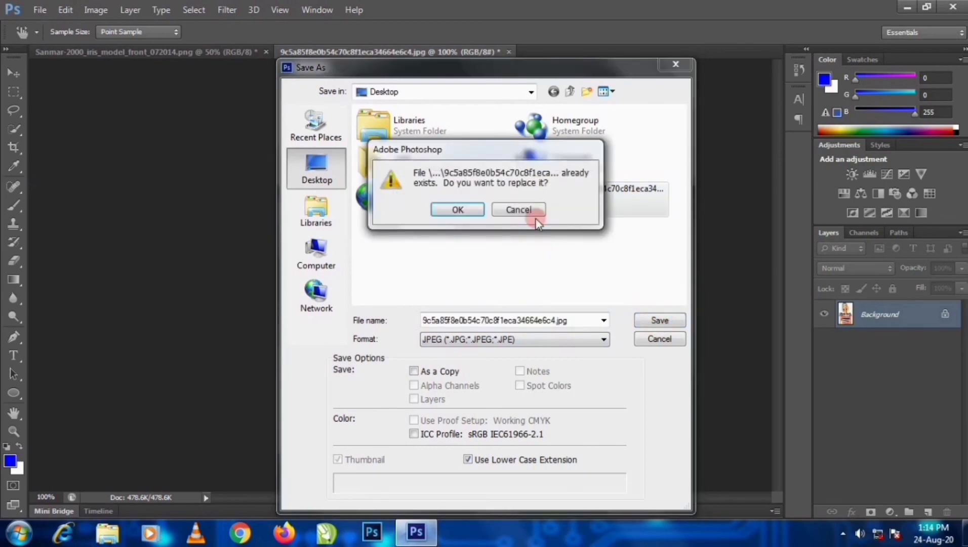
pyautogui.click(538, 210)
# Save the striped polo image as a JPEG under the new name 9c5a85f8e0b54c70c8f1eca34664e,L6c4.jpg at Maximum quality 12
pyautogui.doubleClick(540, 320)
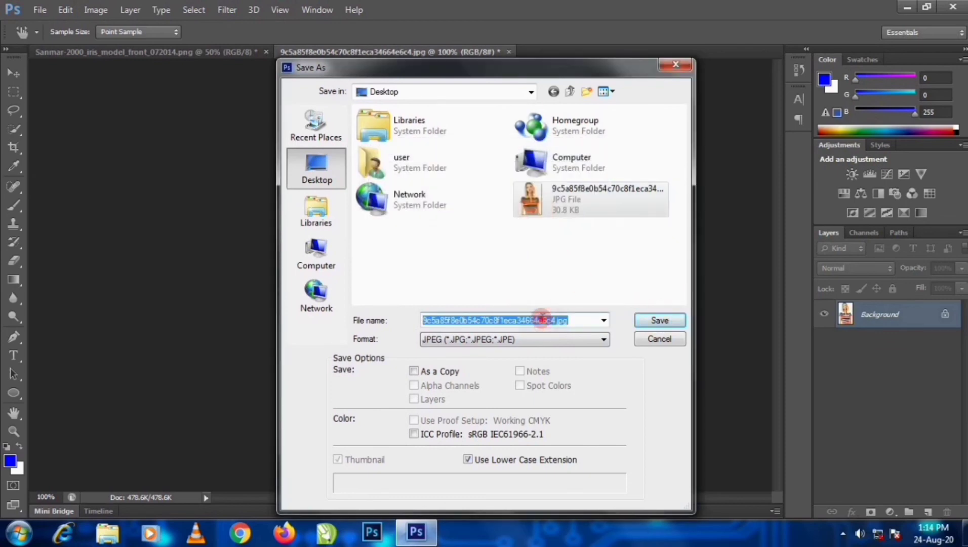
pyautogui.click(547, 320)
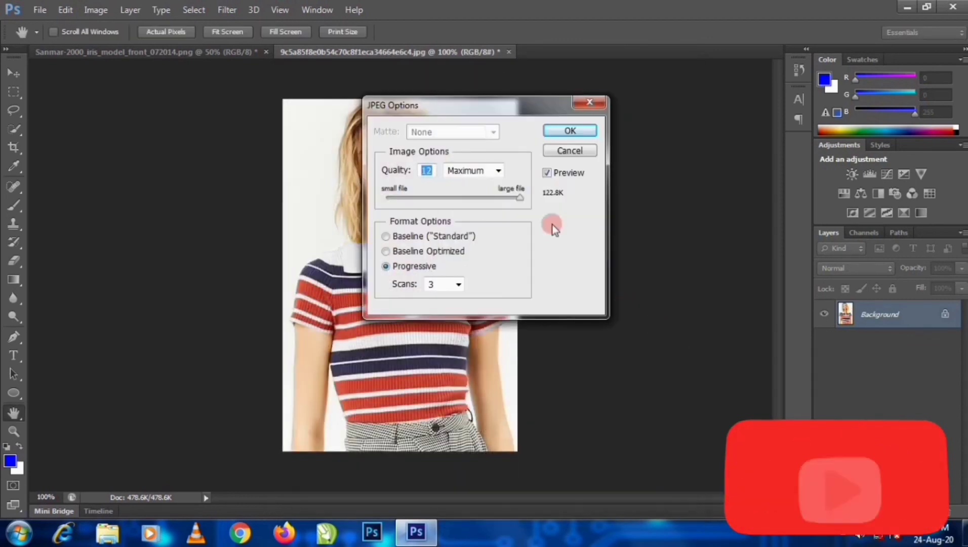
pyautogui.click(572, 130)
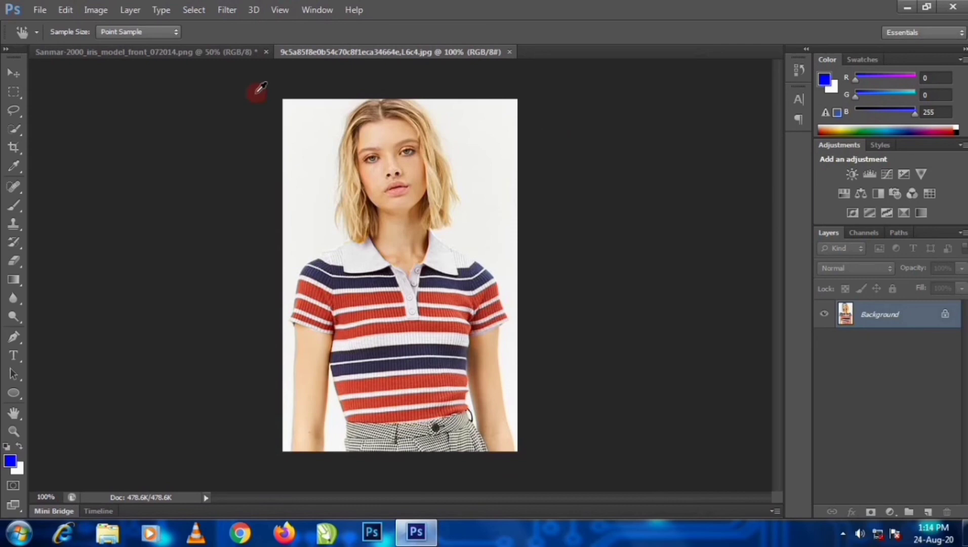
# Save the green T-shirt image as the JPEG Sanmar-2000_iris_model_fronLt_072014.jpg at Maximum quality 12
pyautogui.click(211, 55)
pyautogui.click(33, 10)
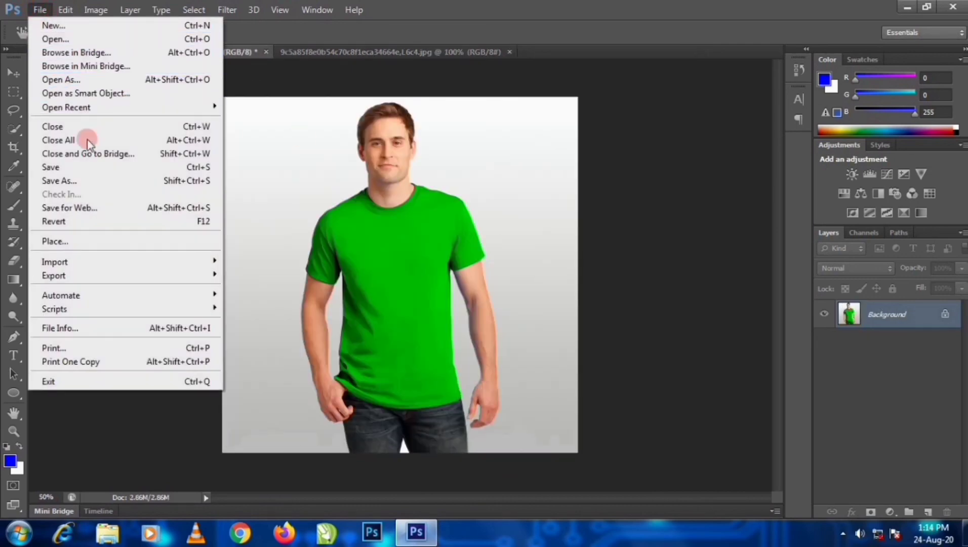
pyautogui.click(81, 180)
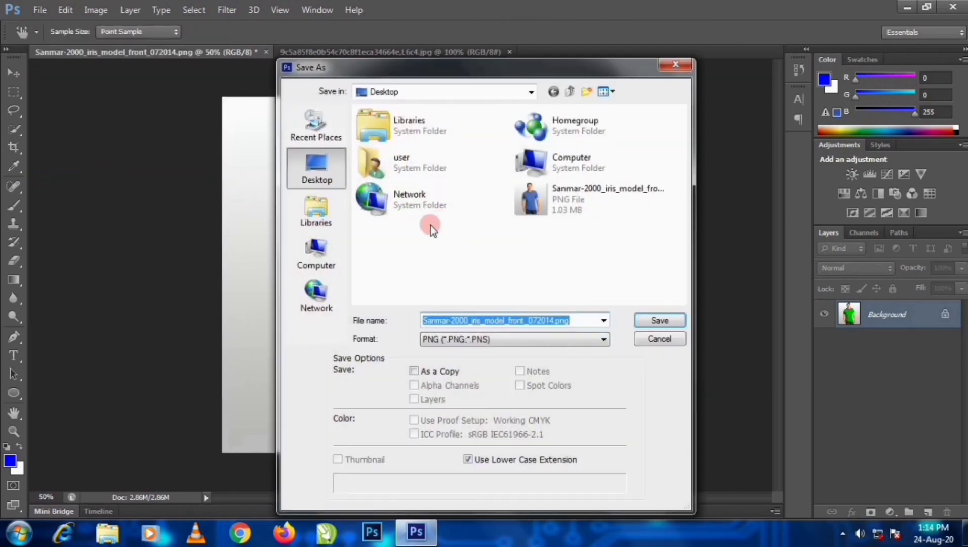
pyautogui.click(524, 319)
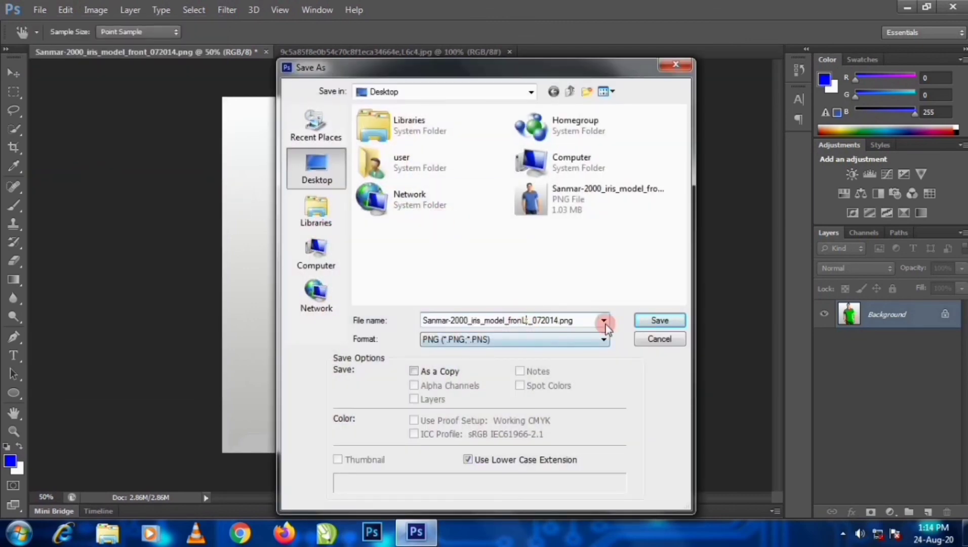
pyautogui.click(580, 338)
pyautogui.click(494, 217)
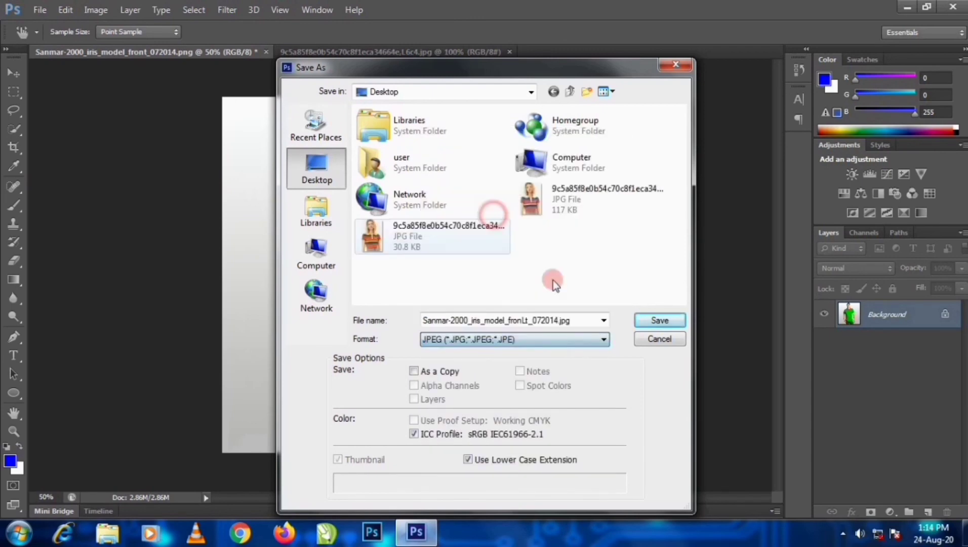
pyautogui.click(658, 322)
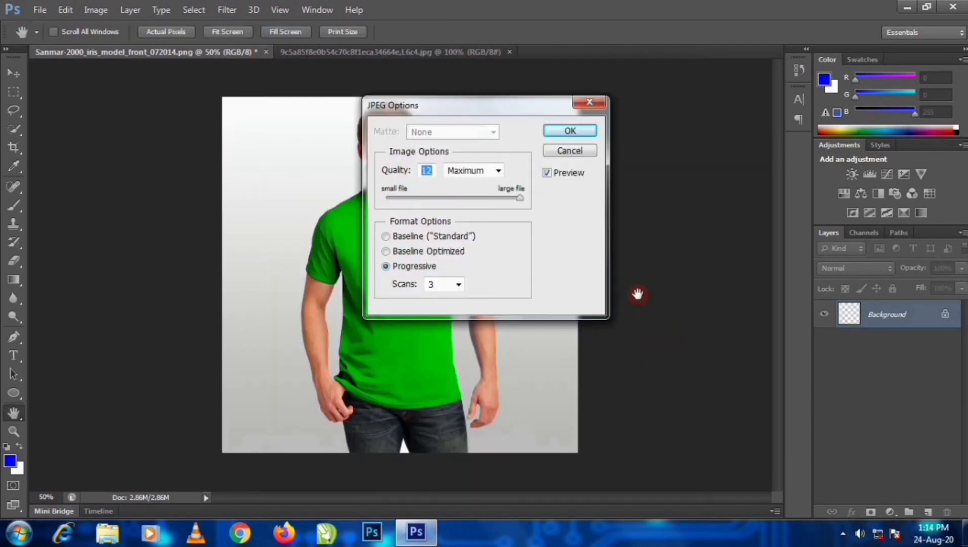
pyautogui.click(578, 132)
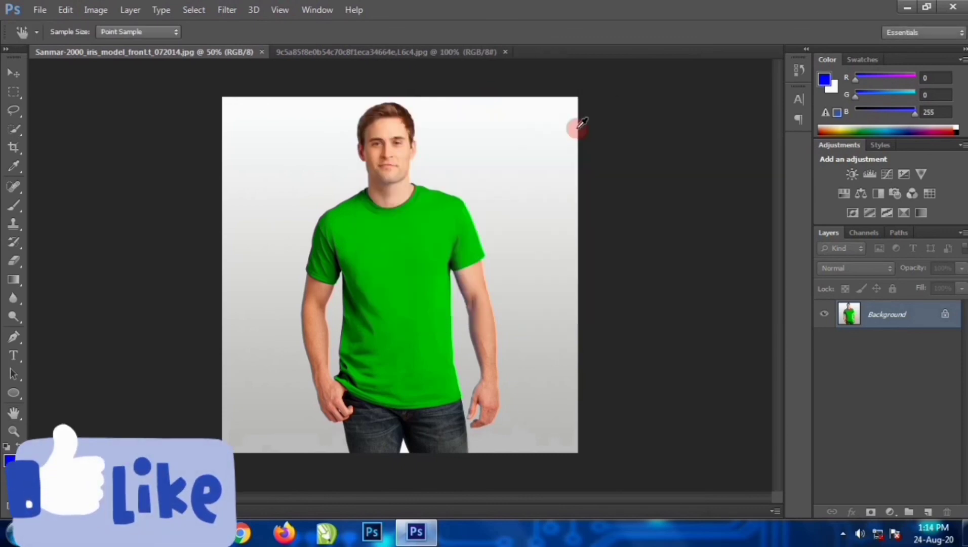
# Switch to the desktop and examine the saved green T-shirt and striped polo JPEGs in Picasa Photo Viewer
pyautogui.click(904, 8)
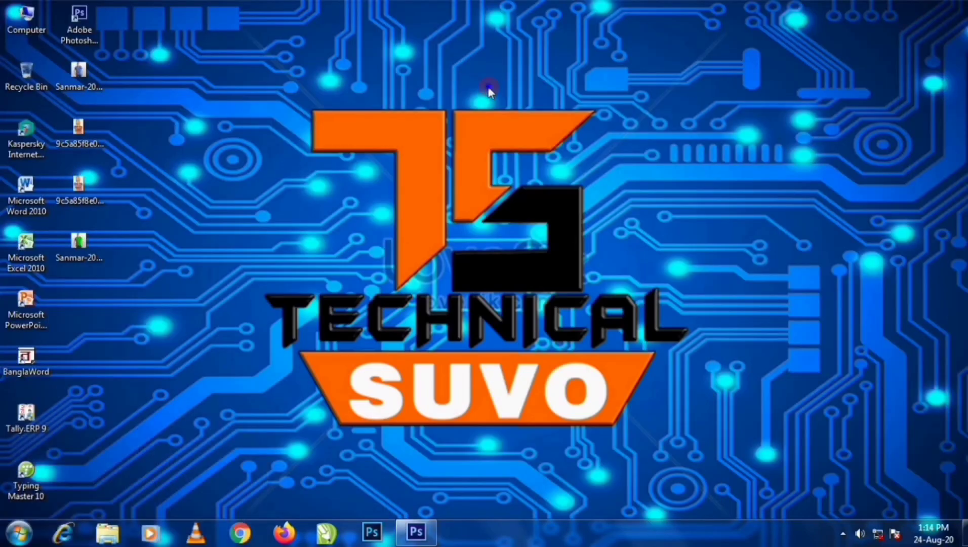
pyautogui.rightClick(486, 84)
pyautogui.click(527, 129)
pyautogui.click(86, 252)
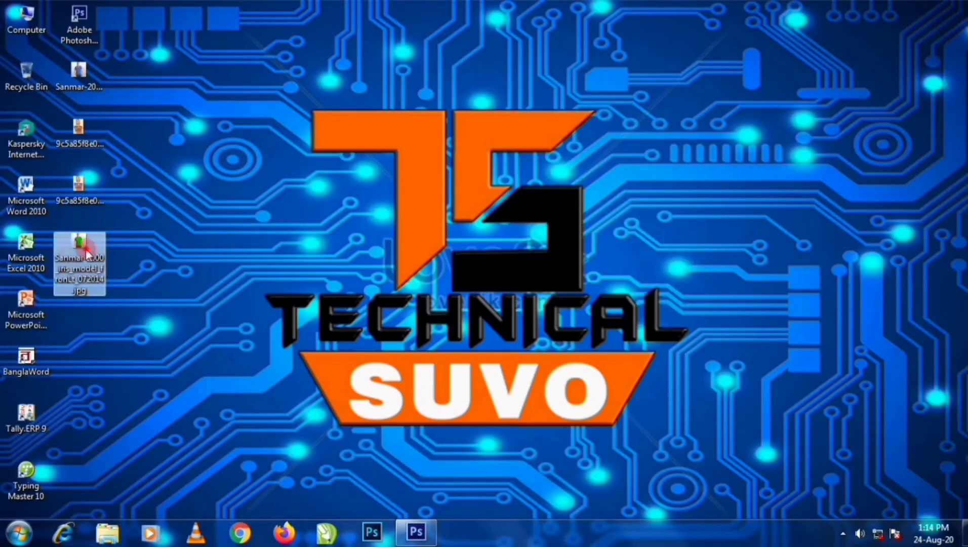
pyautogui.doubleClick(86, 251)
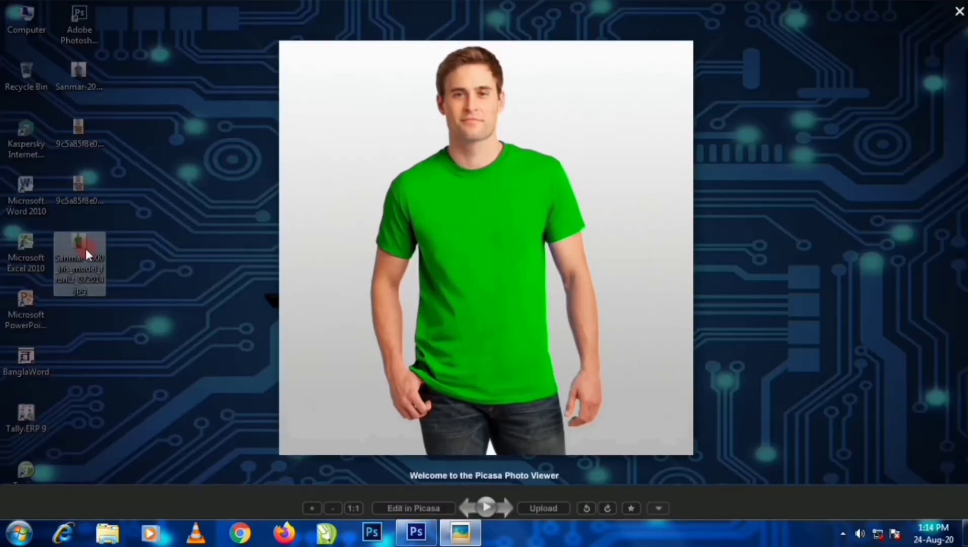
pyautogui.press('Left')
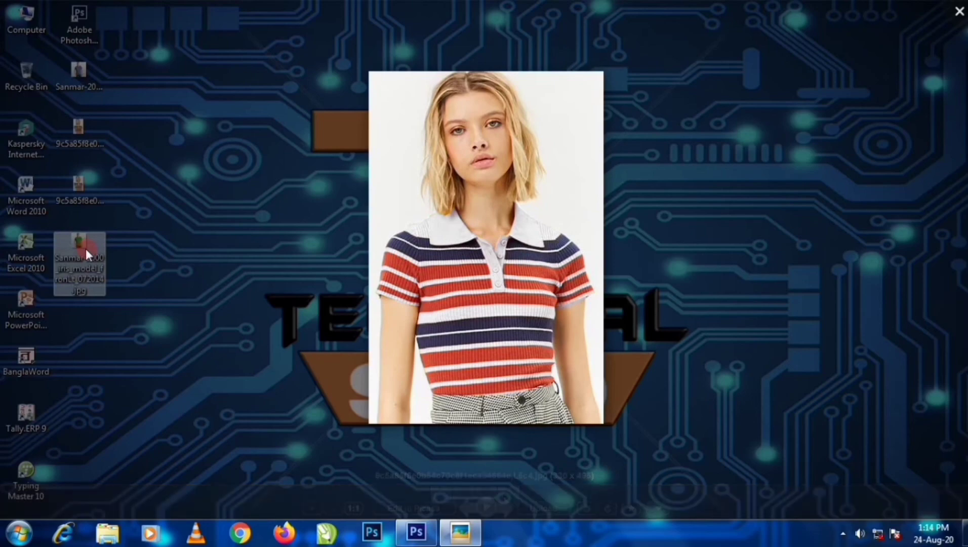
pyautogui.press('Right')
pyautogui.press('Left')
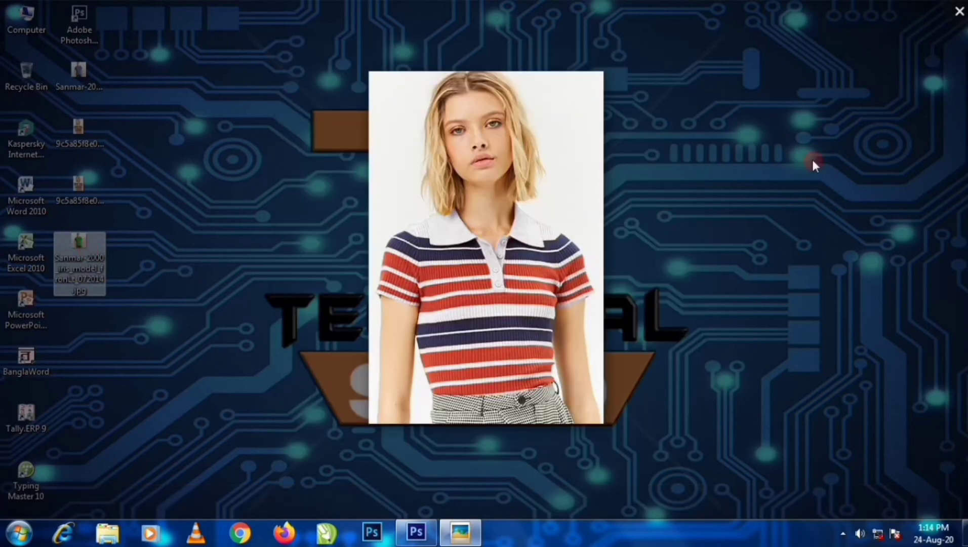
pyautogui.click(957, 12)
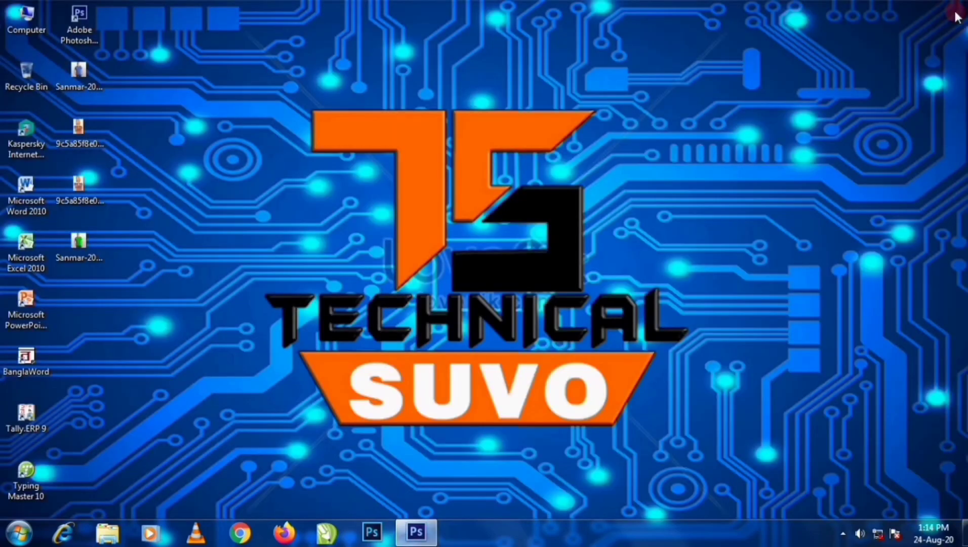
pyautogui.rightClick(539, 141)
pyautogui.click(566, 182)
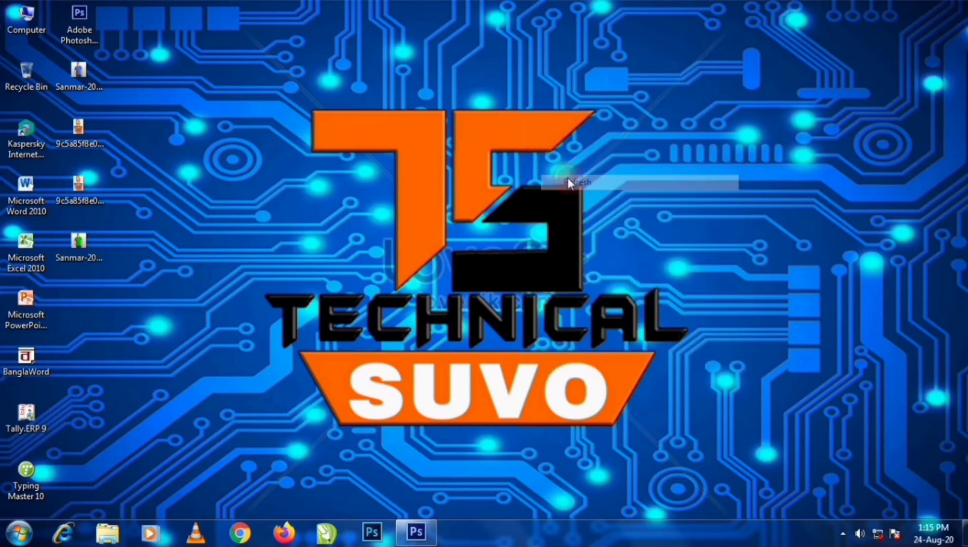